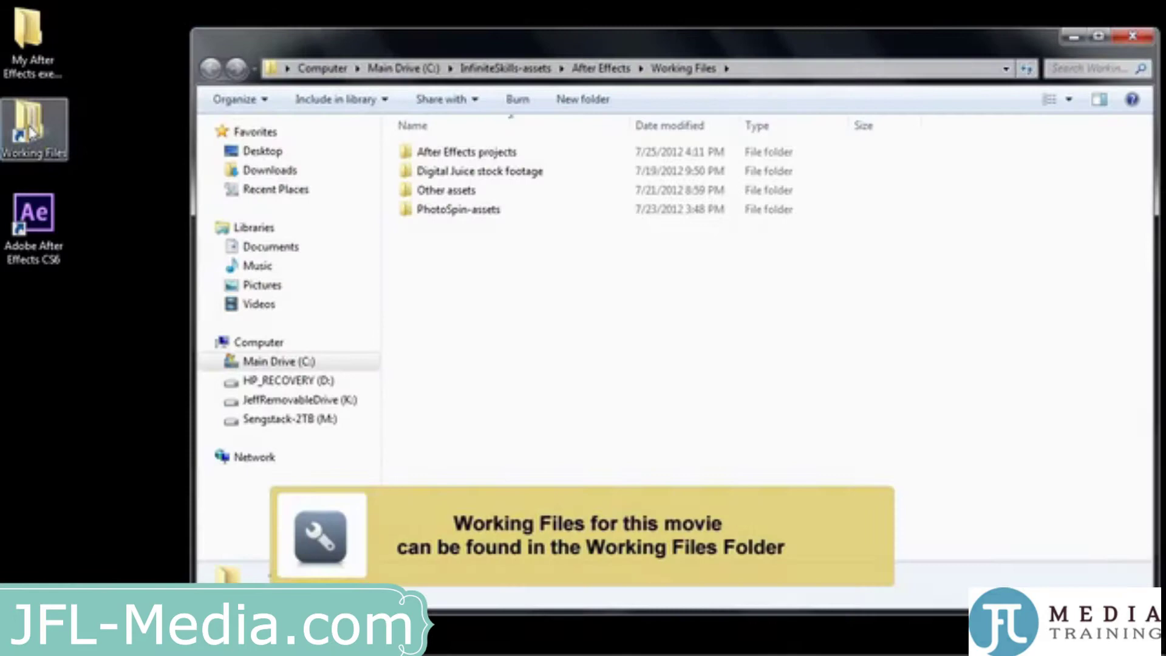
Step: Open 0102-overview.aep from the After Effects projects folder in Working Files
double_click(432, 153)
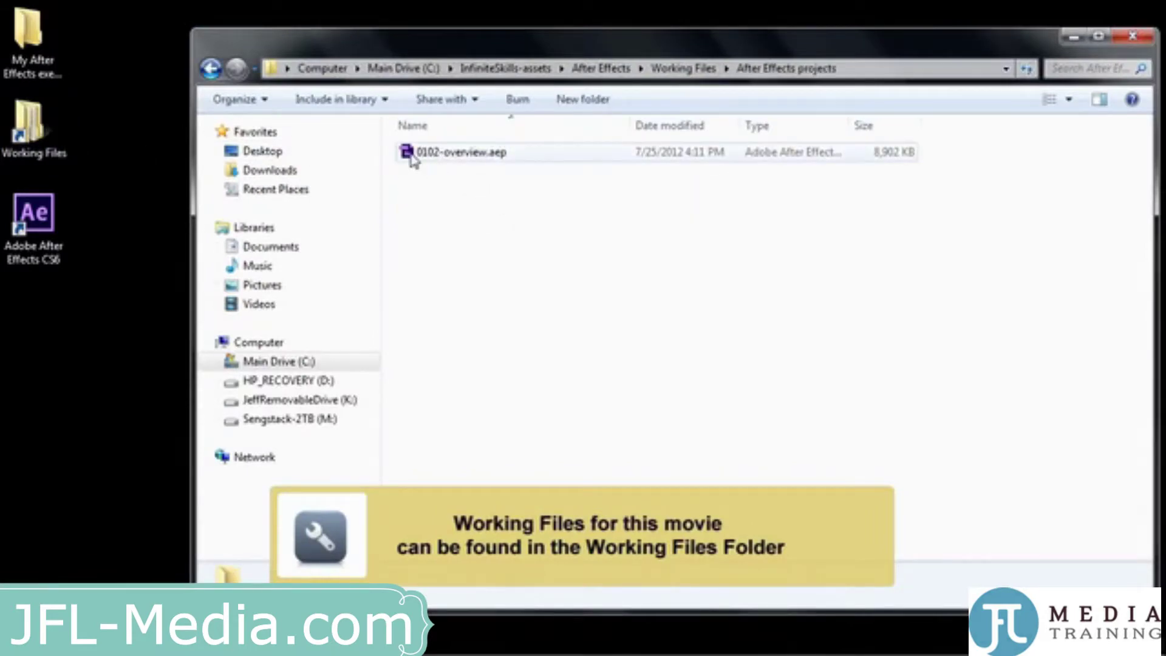
double_click(412, 154)
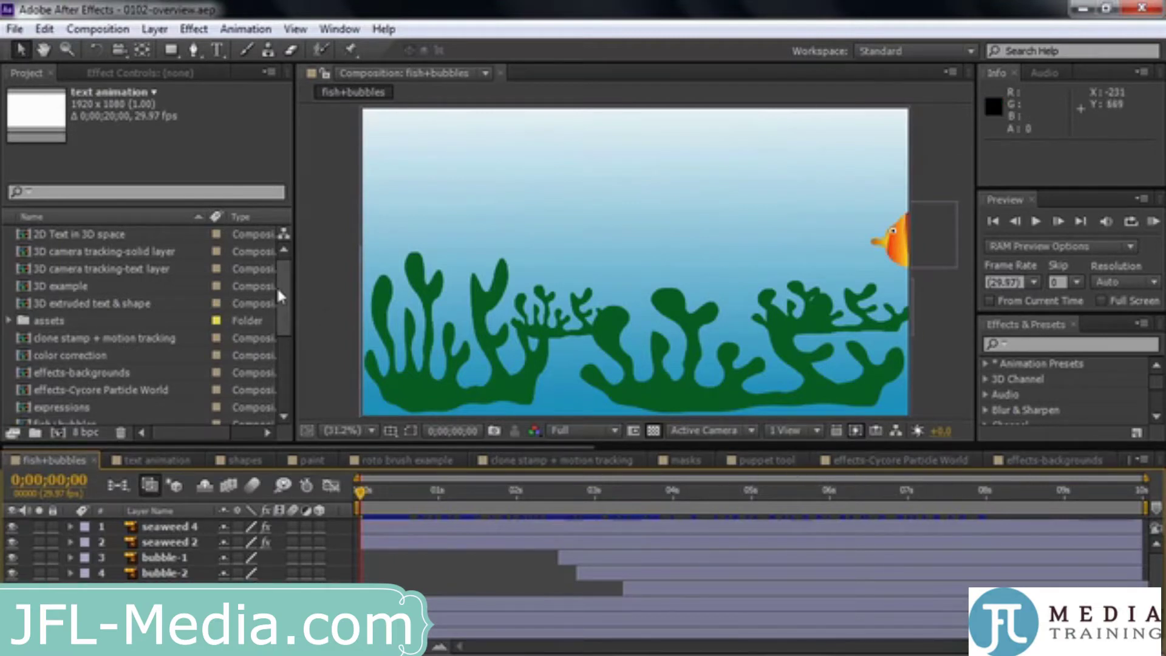
Step: Expand the assets folder to list its sky and ground precomps, MP4 clips and PSD
left_click_drag(276, 286, 284, 254)
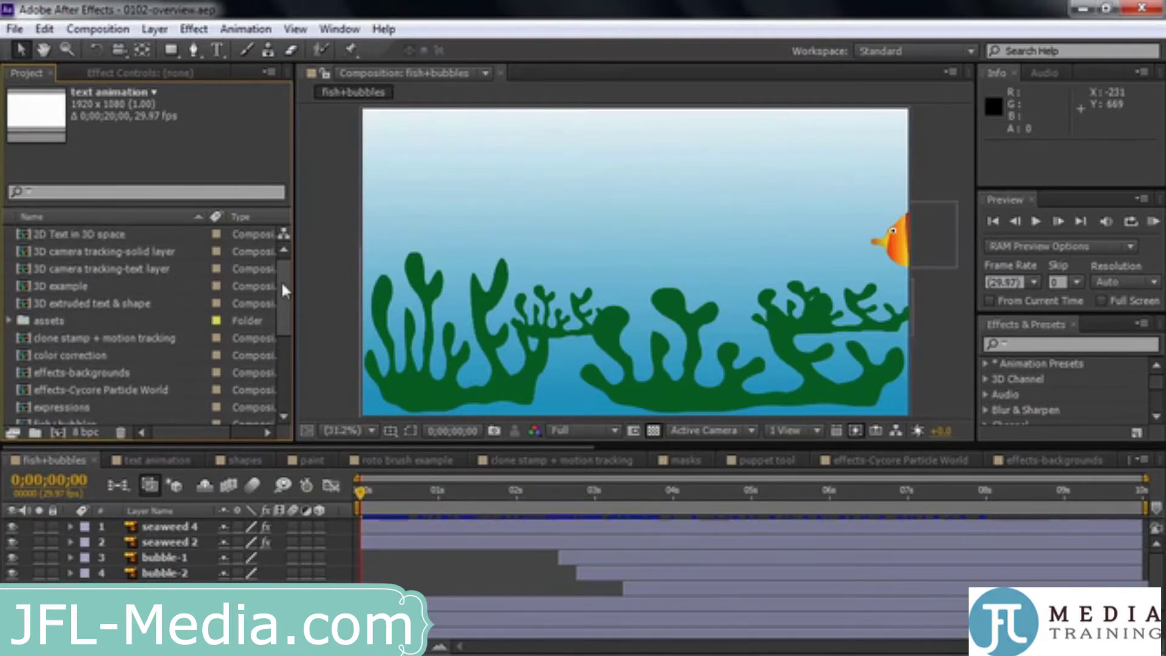
left_click(9, 320)
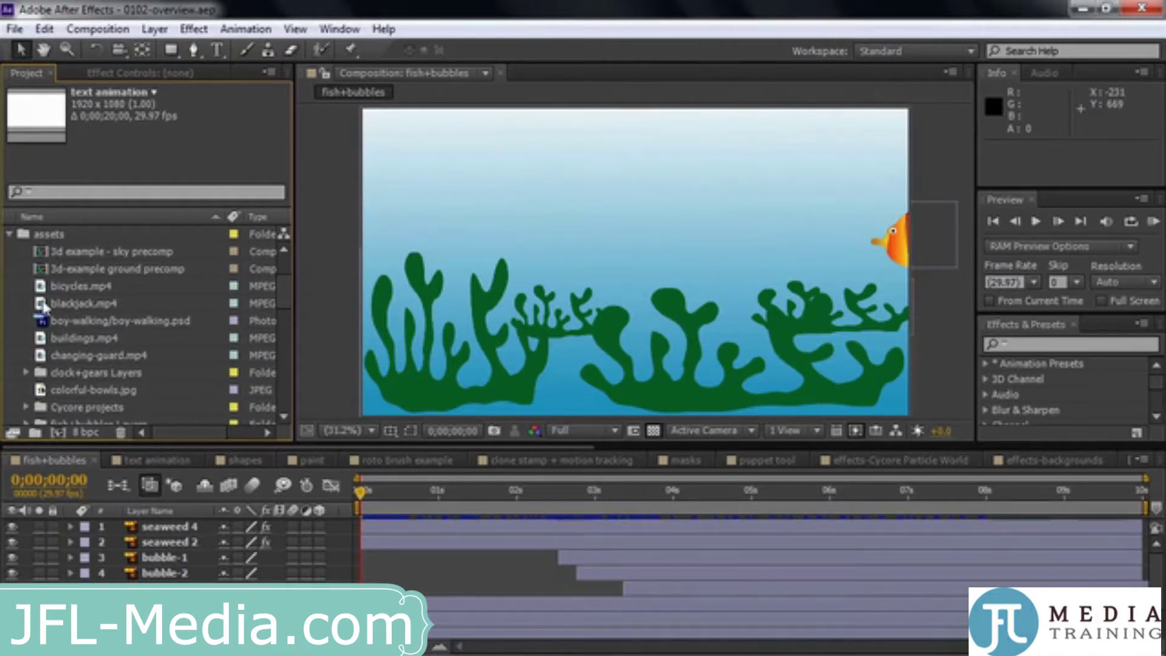
Step: Re-expand the assets folder and open the fish+bubbles Layers folder
left_click(10, 234)
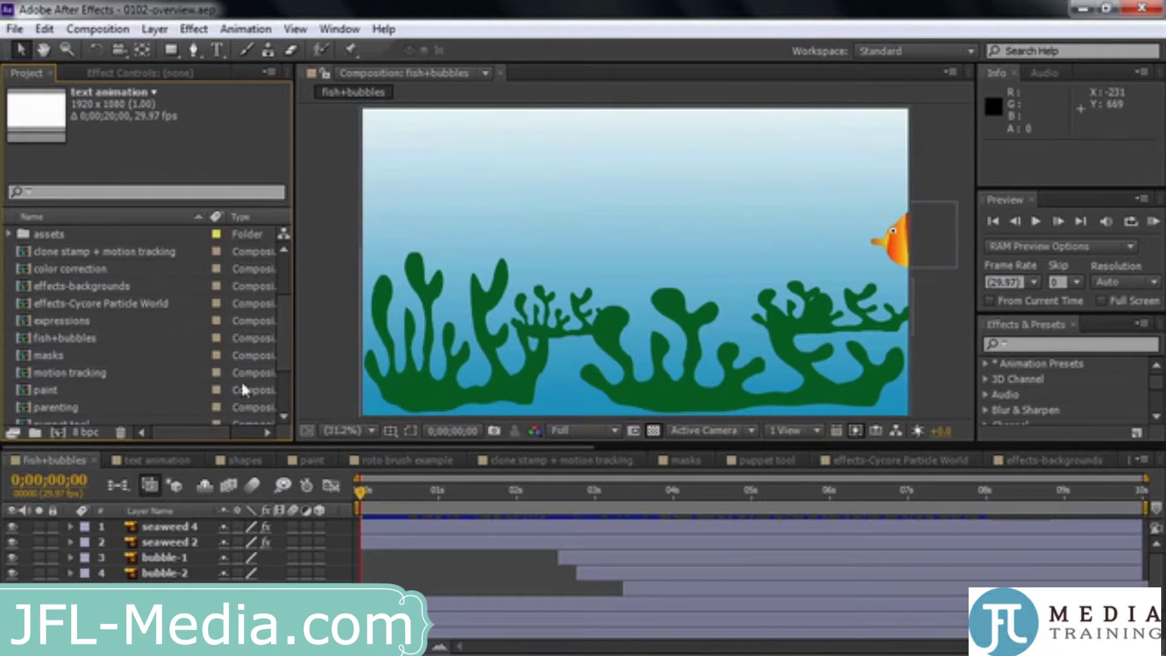
left_click(9, 235)
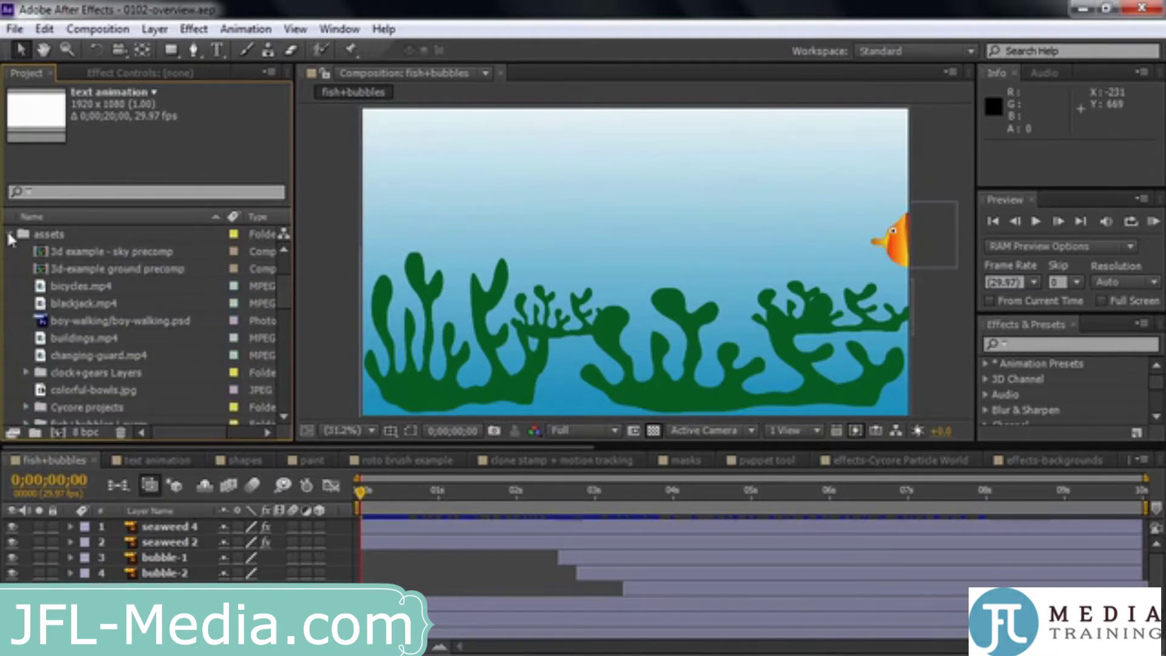
left_click_drag(284, 279, 283, 309)
left_click(25, 304)
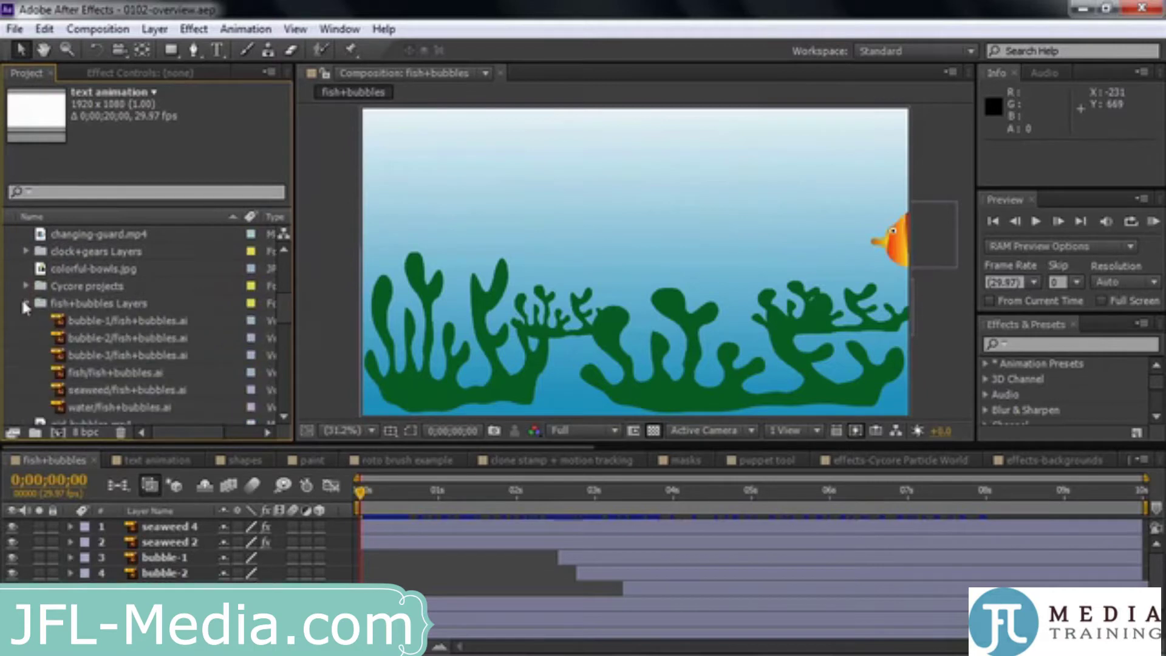
Step: Preview the fish, seaweed, water and bubble-3 artwork, then collapse fish+bubbles Layers
left_click(85, 370)
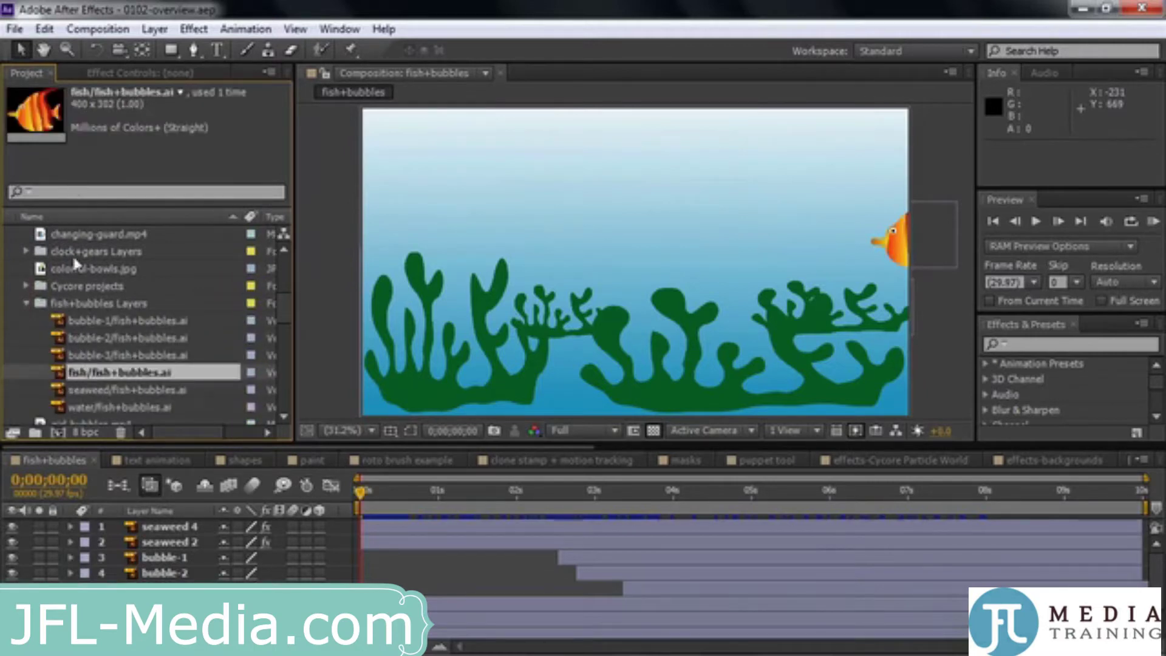
left_click(79, 390)
left_click(82, 409)
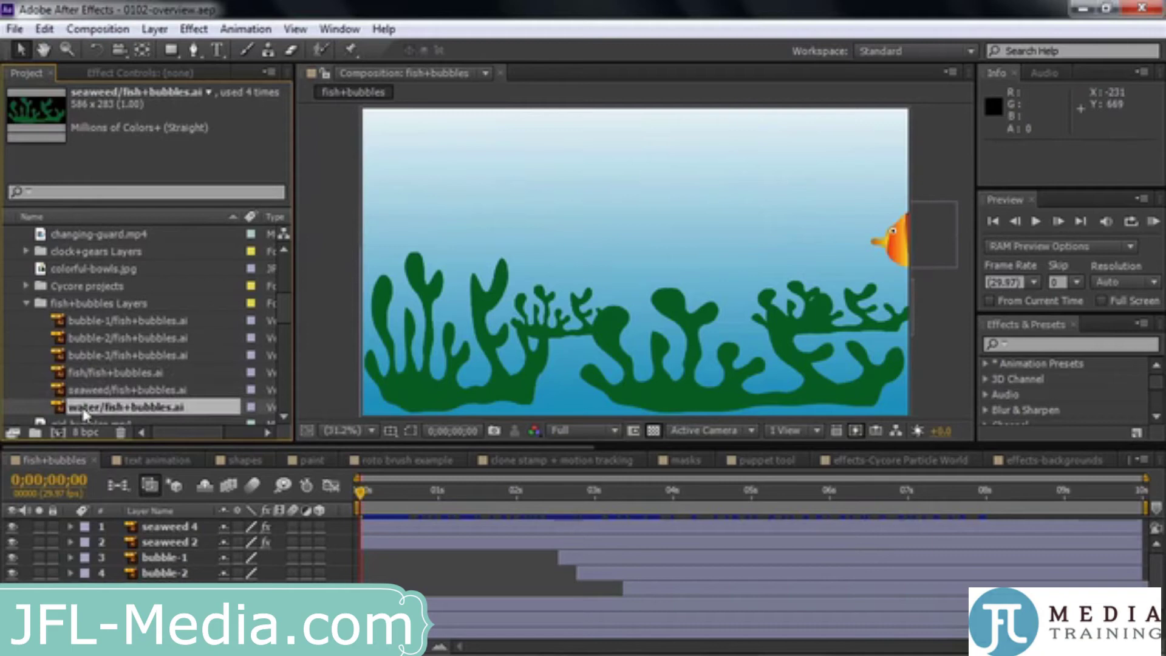
left_click(73, 354)
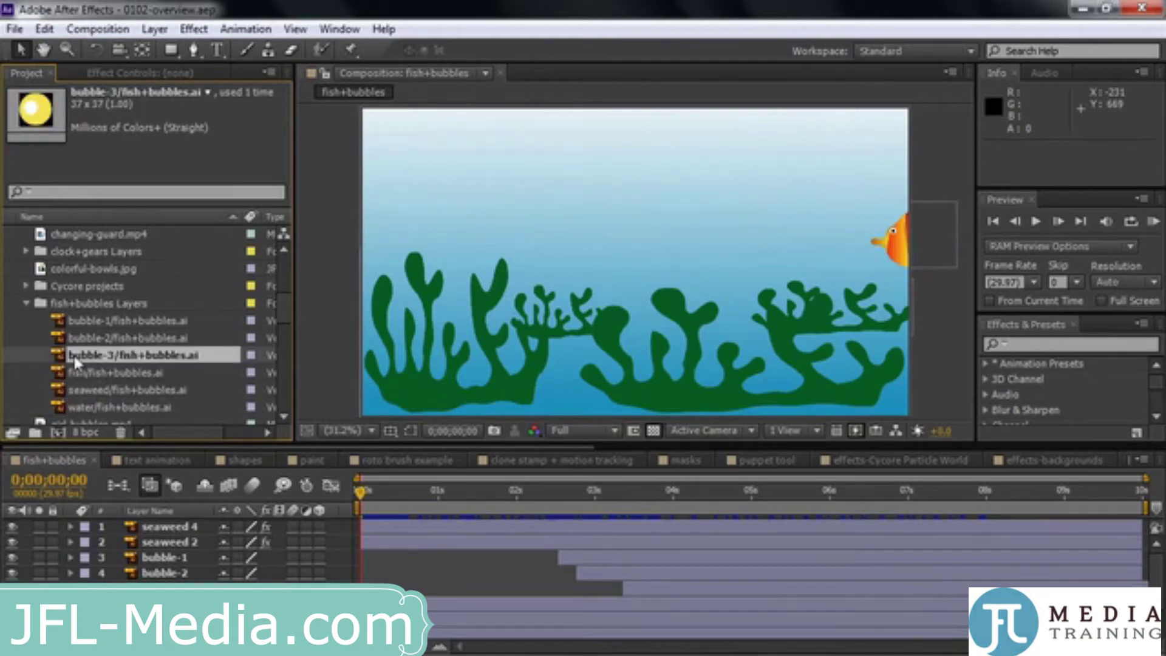
left_click(25, 303)
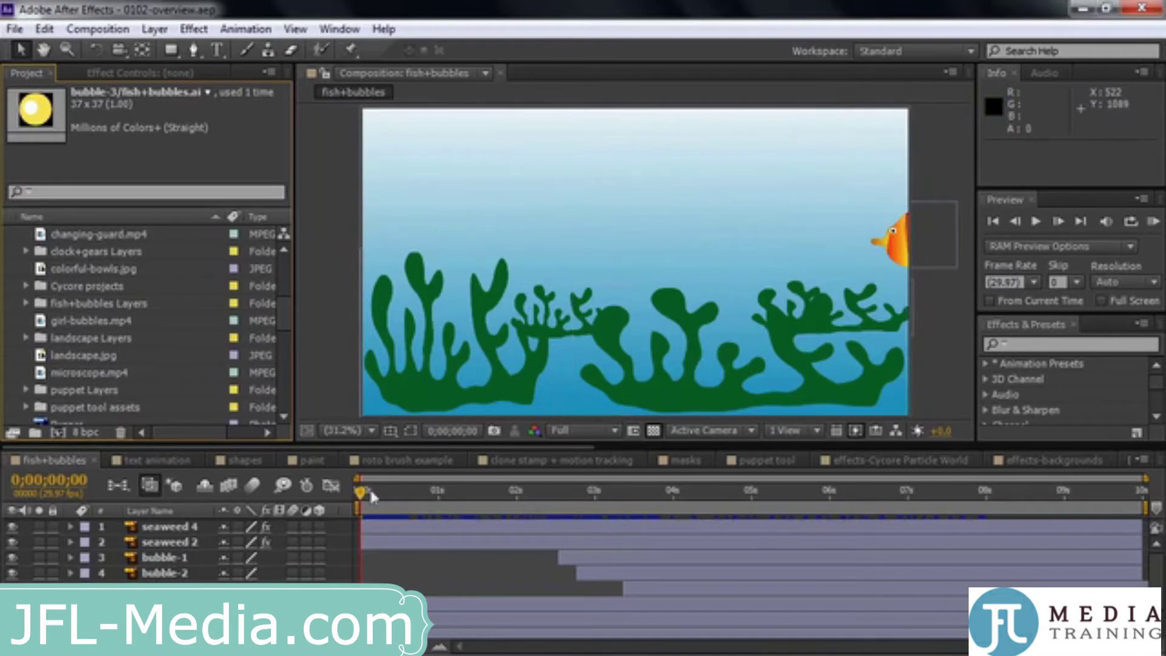
Step: Scrub the fish+bubbles timeline to watch the striped fish swim in past the seaweed
left_click_drag(361, 500, 517, 501)
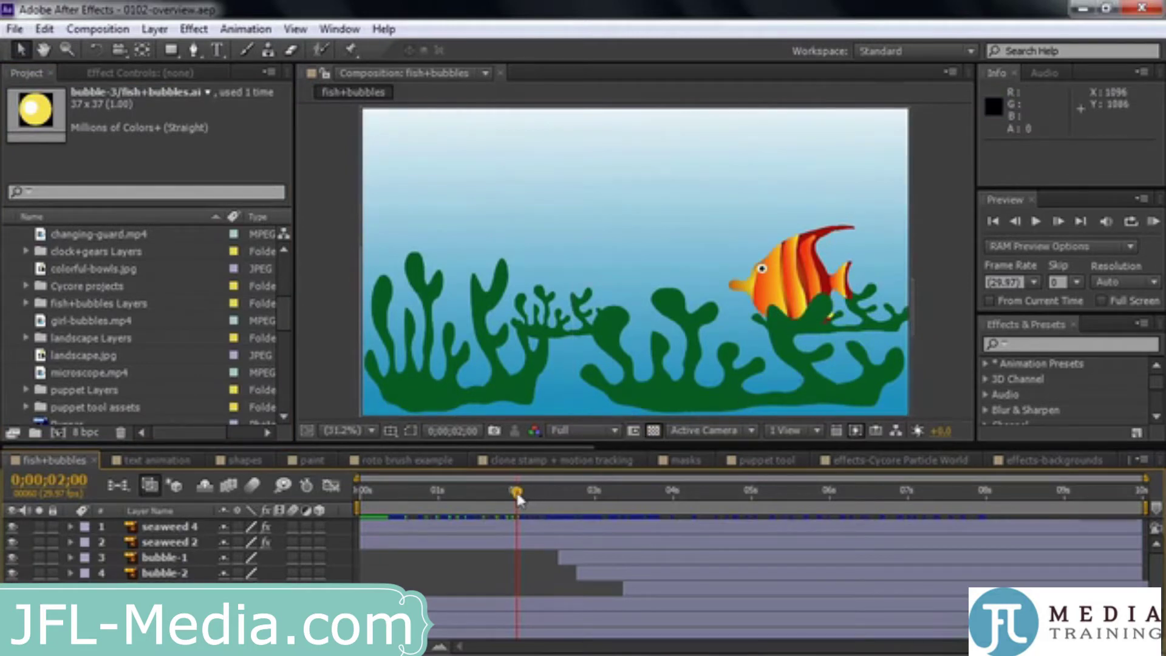
left_click_drag(518, 494, 390, 502)
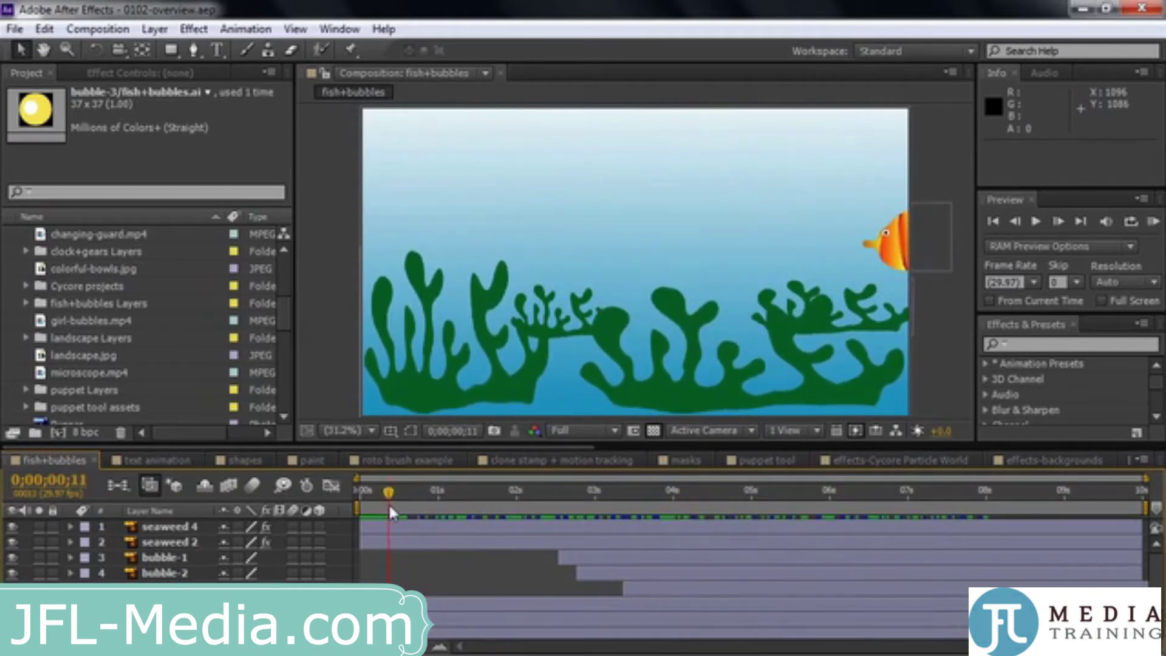
Step: Switch to the text animation comp and scrub from its start through the animated text
left_click(149, 461)
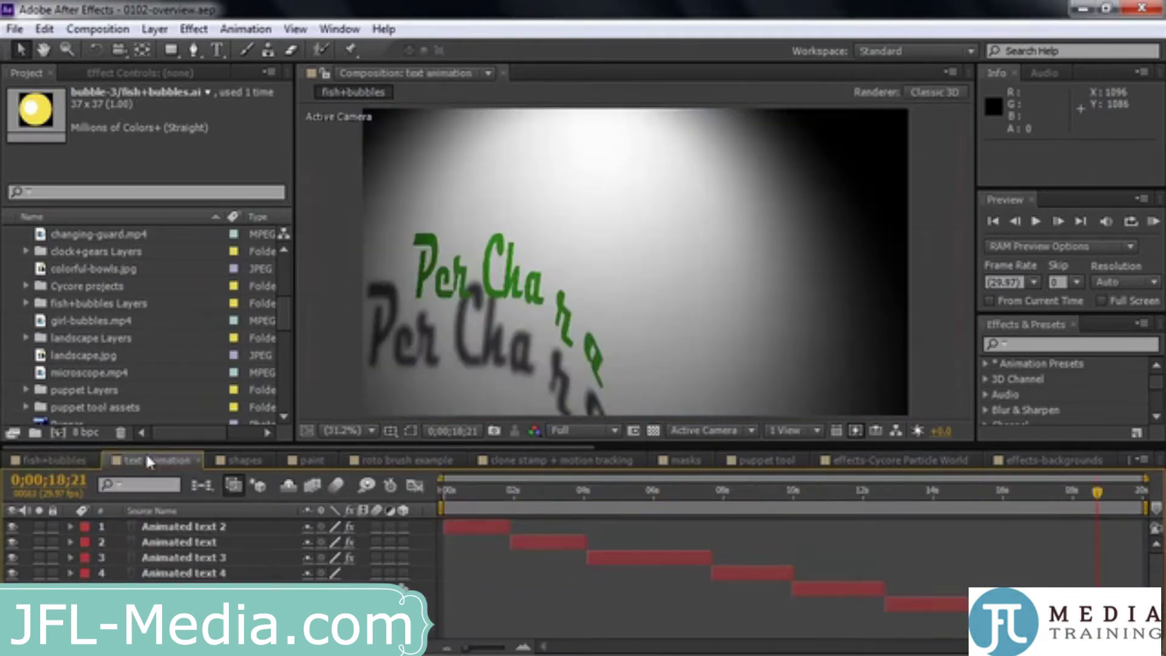
left_click(450, 491)
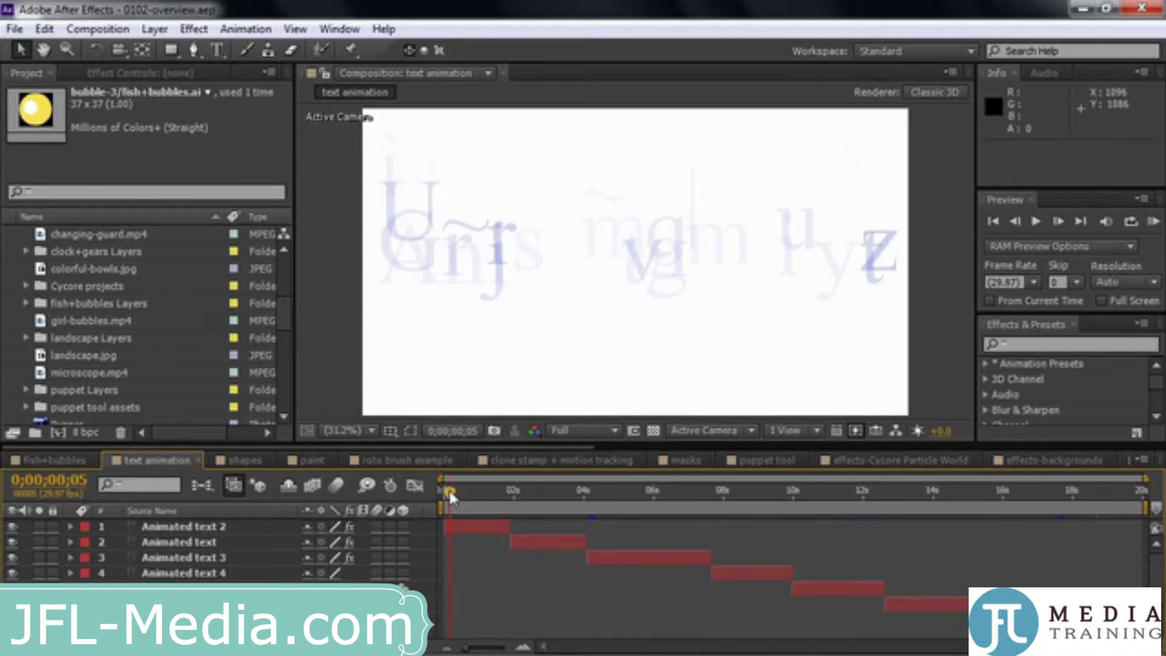
left_click_drag(449, 491, 650, 504)
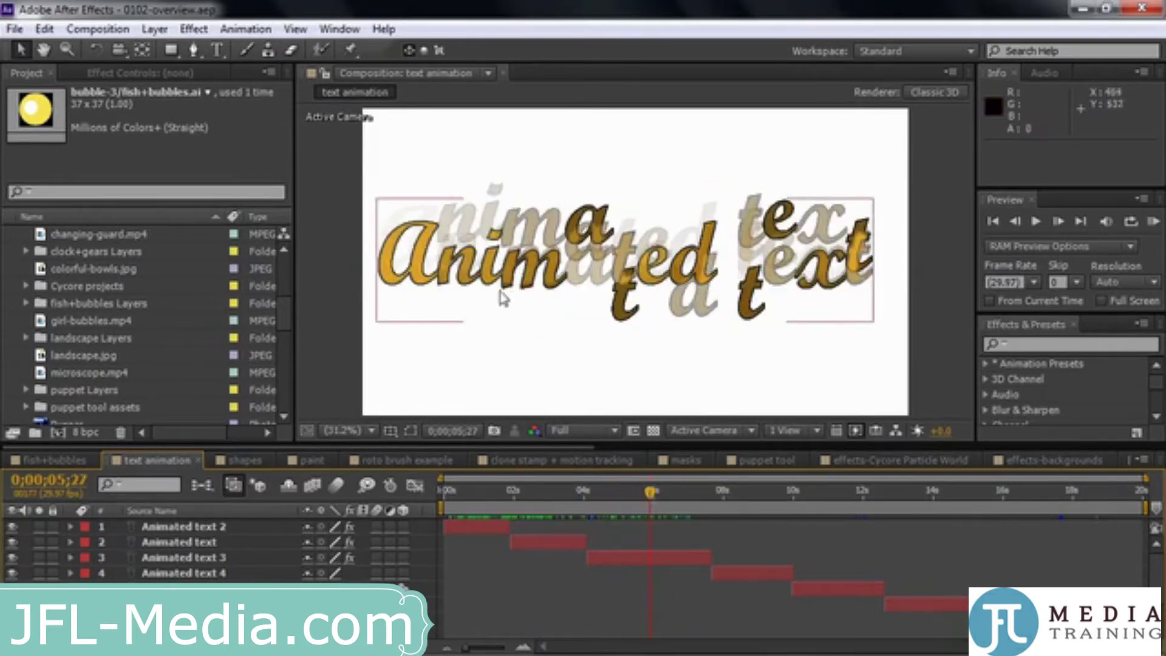
left_click_drag(651, 493, 791, 512)
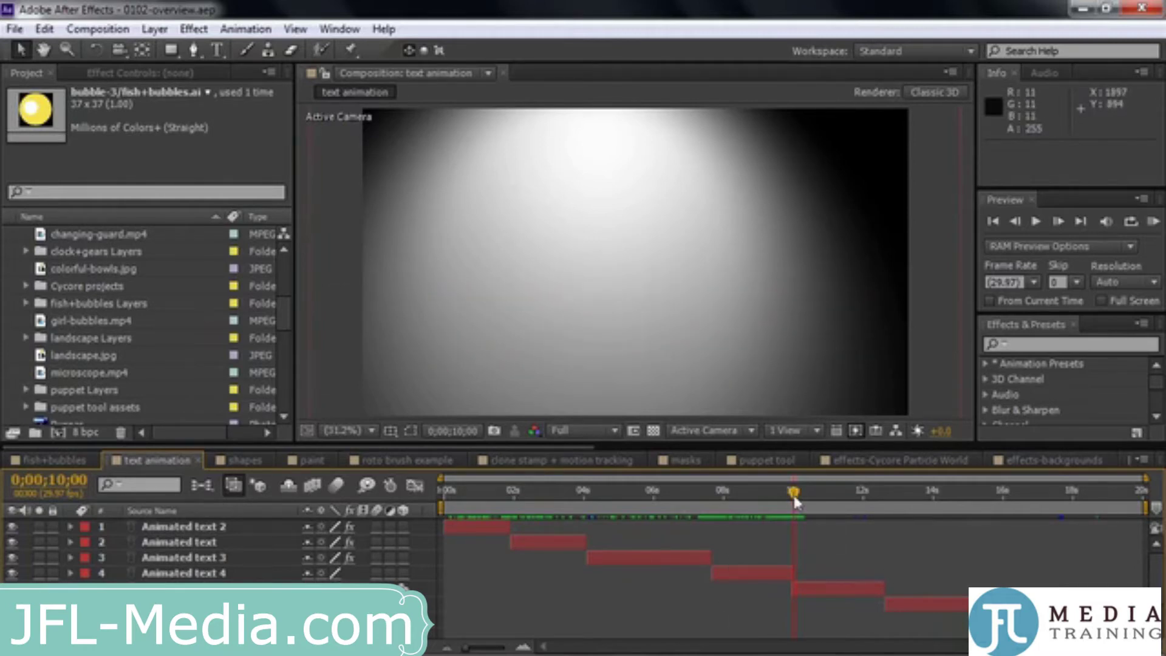
Step: Scrub the text animation from 10 seconds to its last frame, 0;00;19;28
left_click_drag(794, 498, 1121, 533)
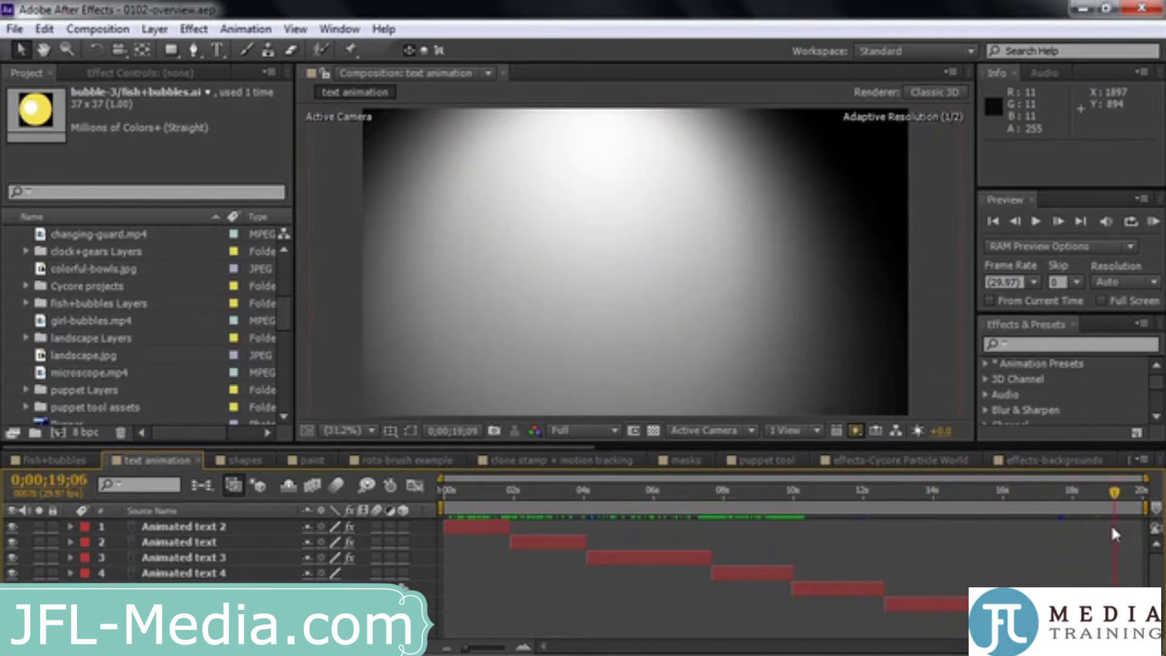
left_click_drag(1112, 528, 1138, 532)
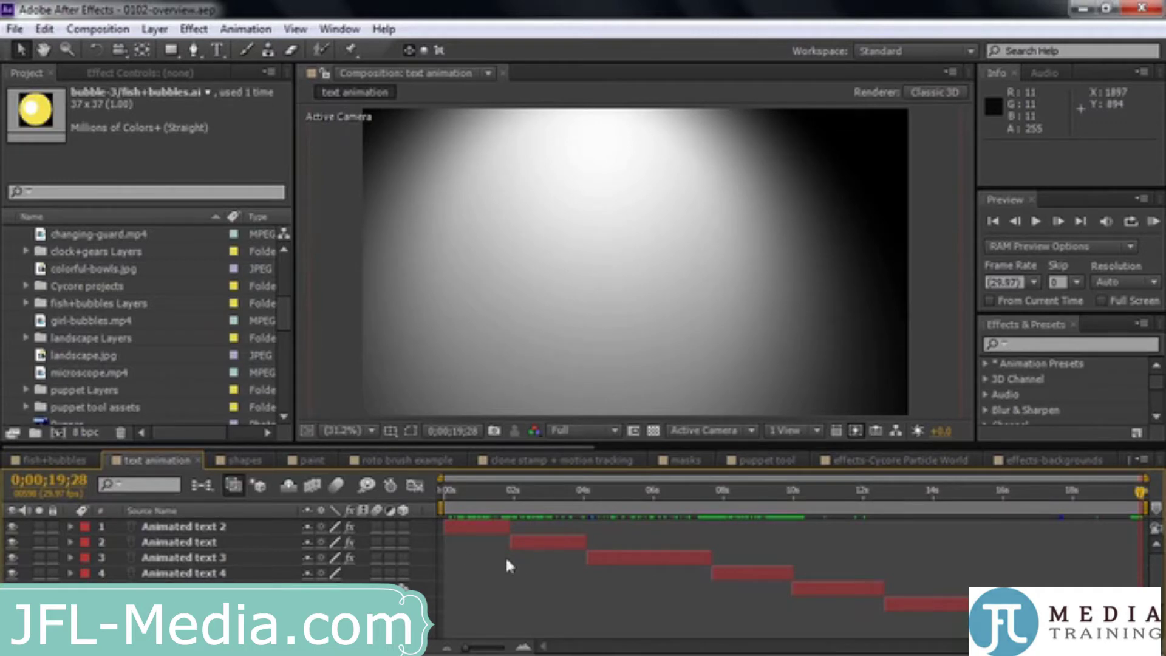
Step: In the shapes comp, preview Shape Layer 1's rotating star, then swap it for Shape Layer 2's ring
left_click(228, 458)
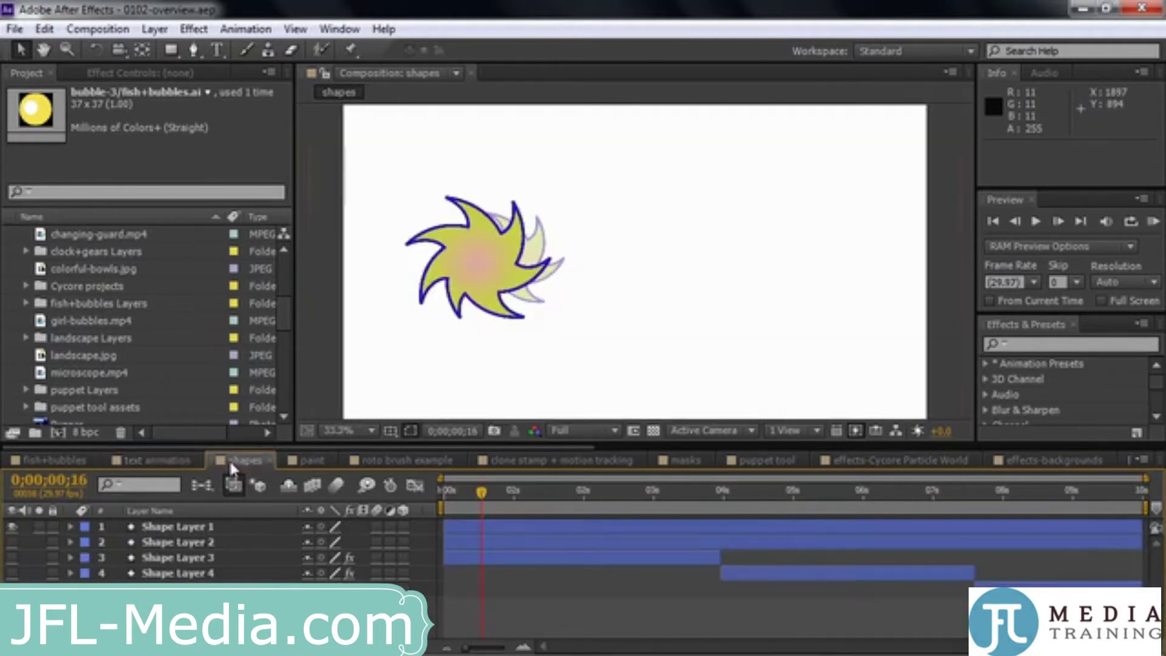
left_click_drag(483, 488, 445, 508)
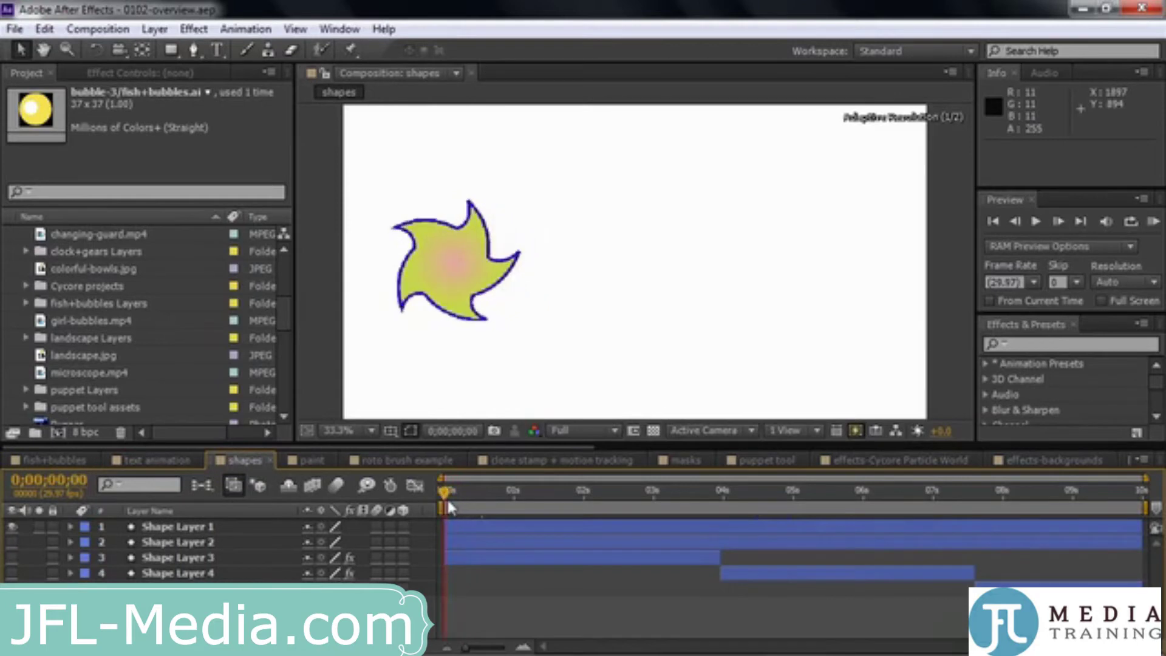
left_click(454, 249)
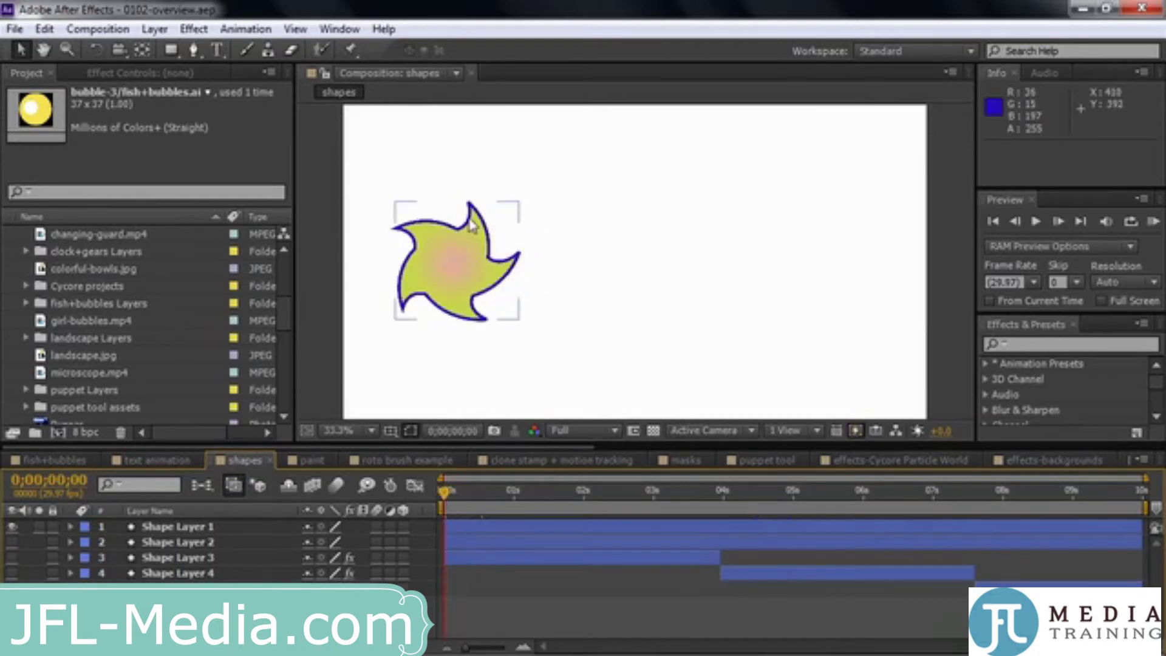
left_click(495, 358)
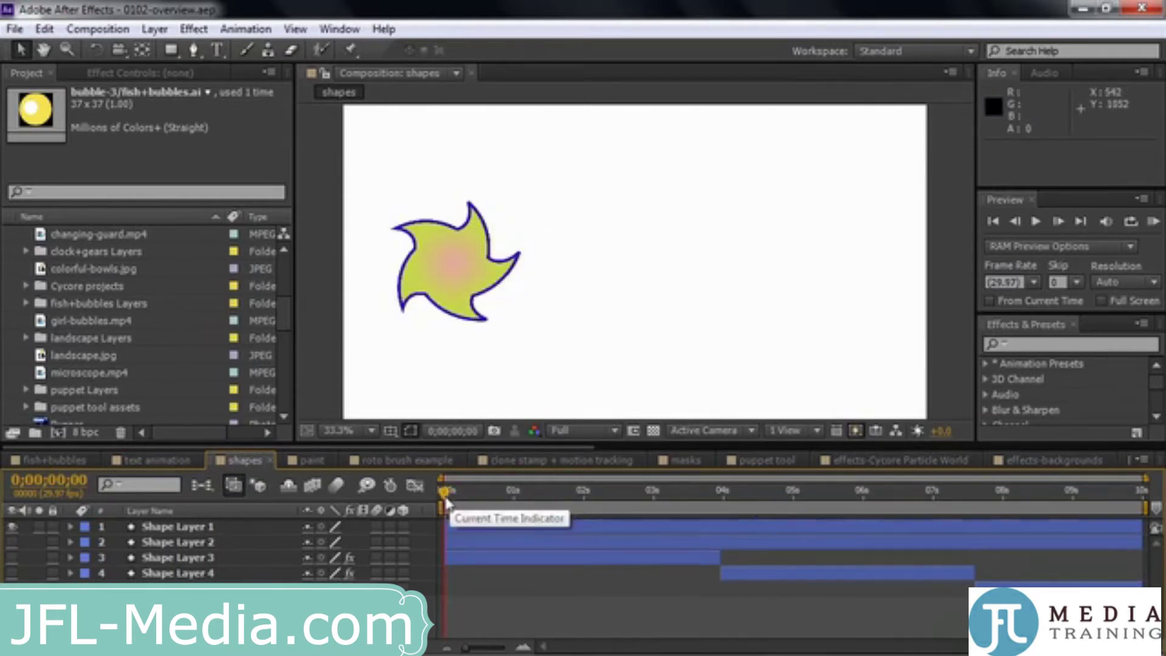
mouse_move(446, 509)
left_mouse_down()
mouse_move(728, 519)
mouse_move(818, 539)
mouse_move(1135, 538)
mouse_move(1059, 520)
mouse_move(445, 491)
left_mouse_up()
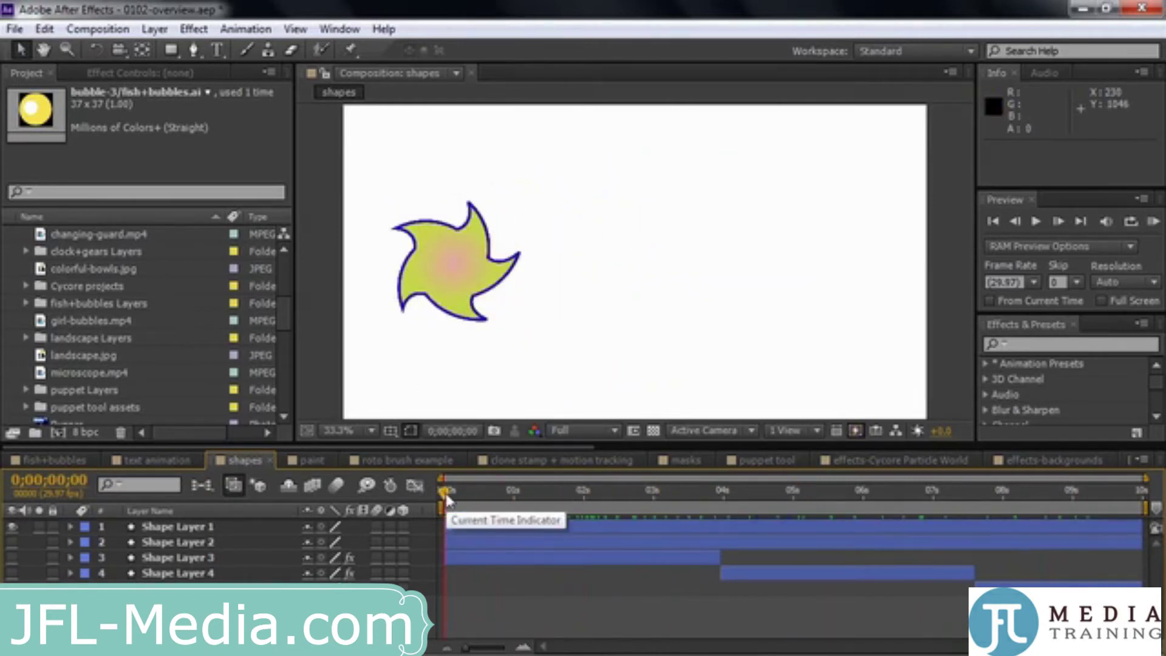
left_click(12, 541)
left_click(12, 527)
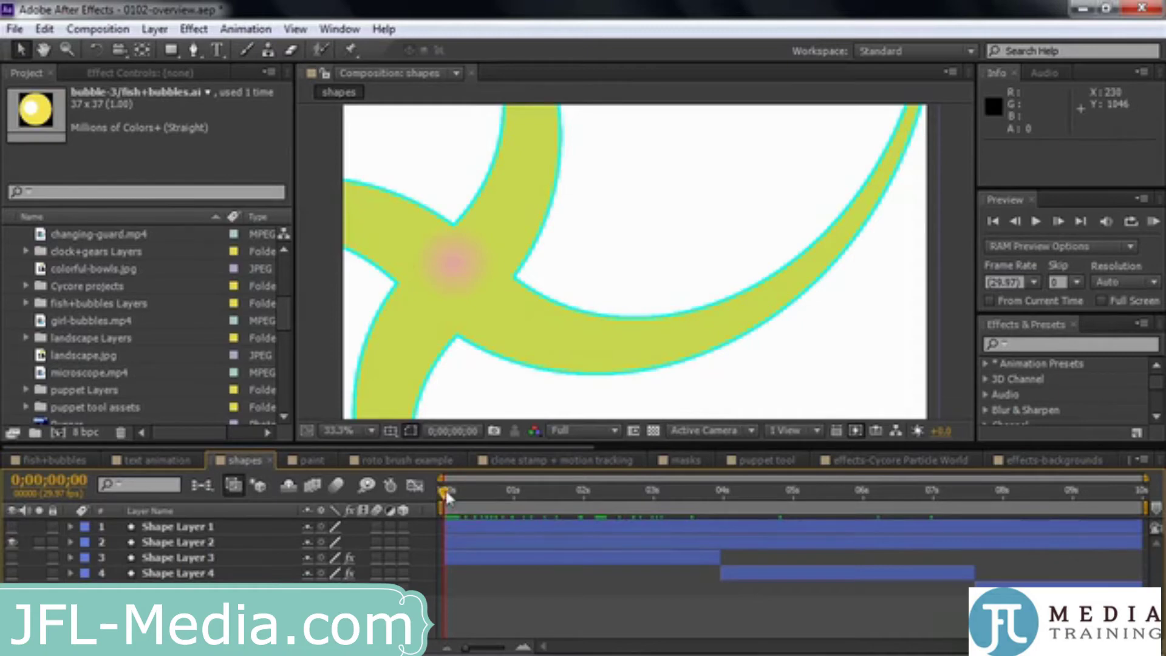
Step: Hide Shape Layer 2 and show Shape Layers 3 and 4, scrubbing their star and rectangle animations
left_click_drag(447, 498, 441, 523)
left_click(12, 542)
left_click(13, 557)
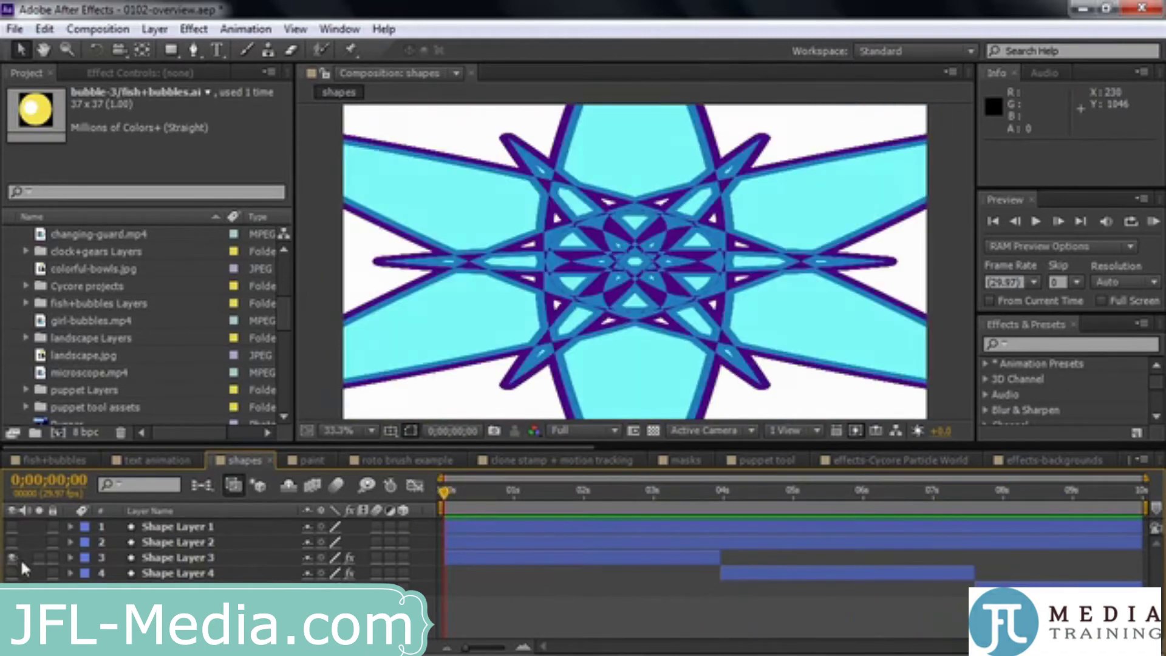
left_click_drag(442, 491, 760, 510)
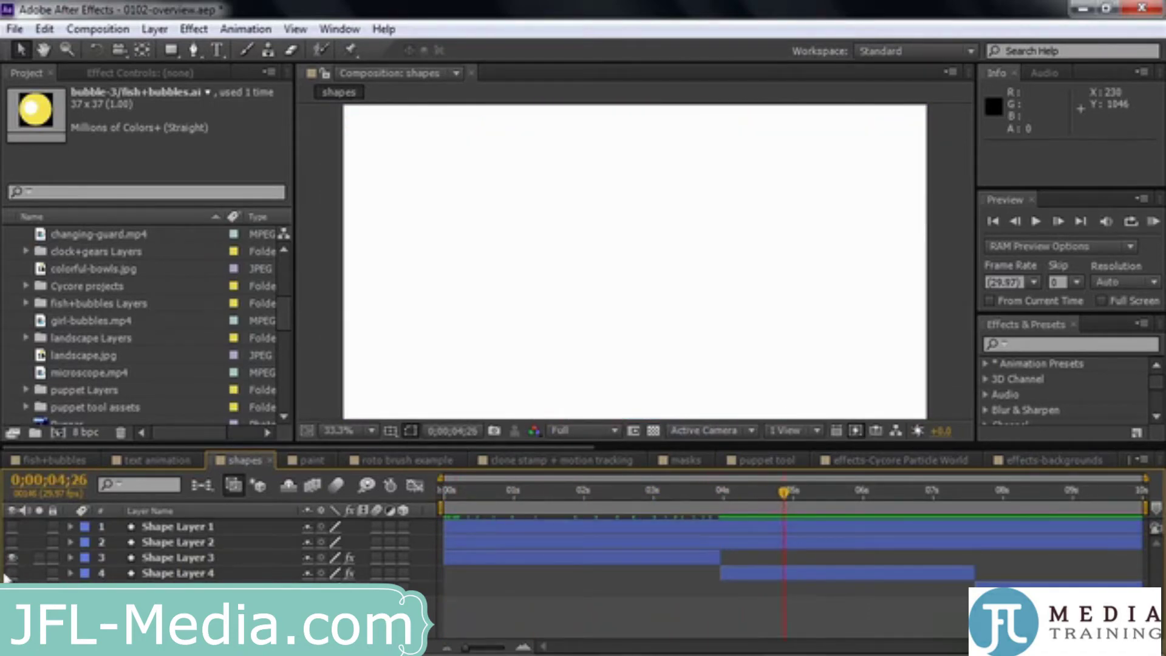
left_click(12, 573)
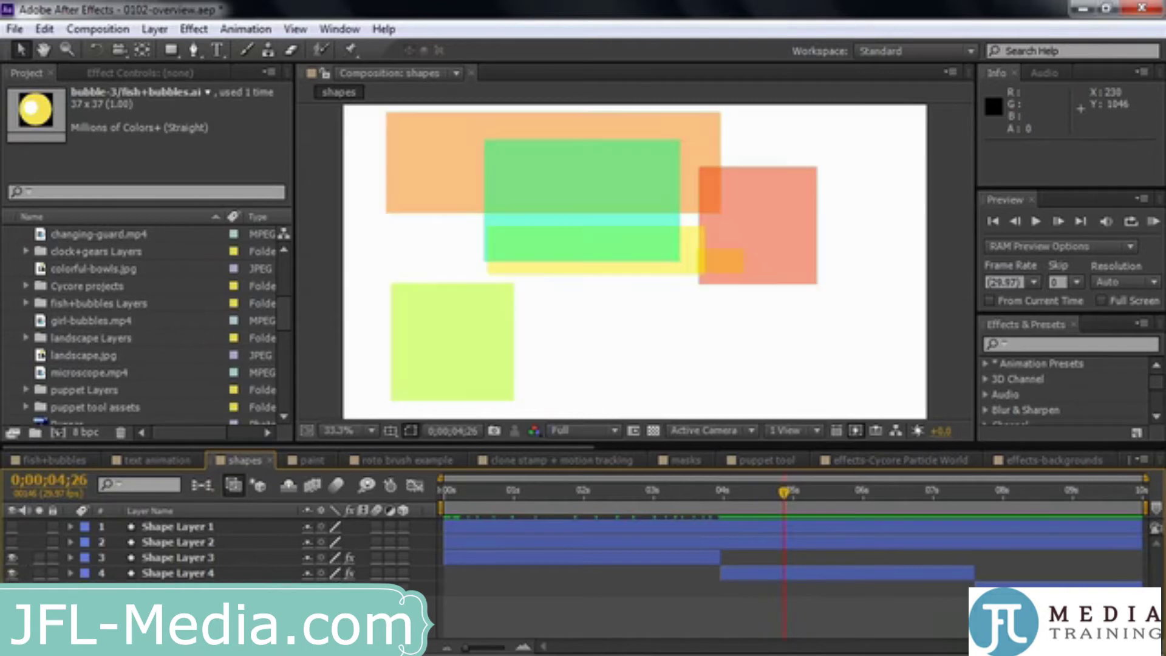
left_click_drag(784, 495, 1041, 527)
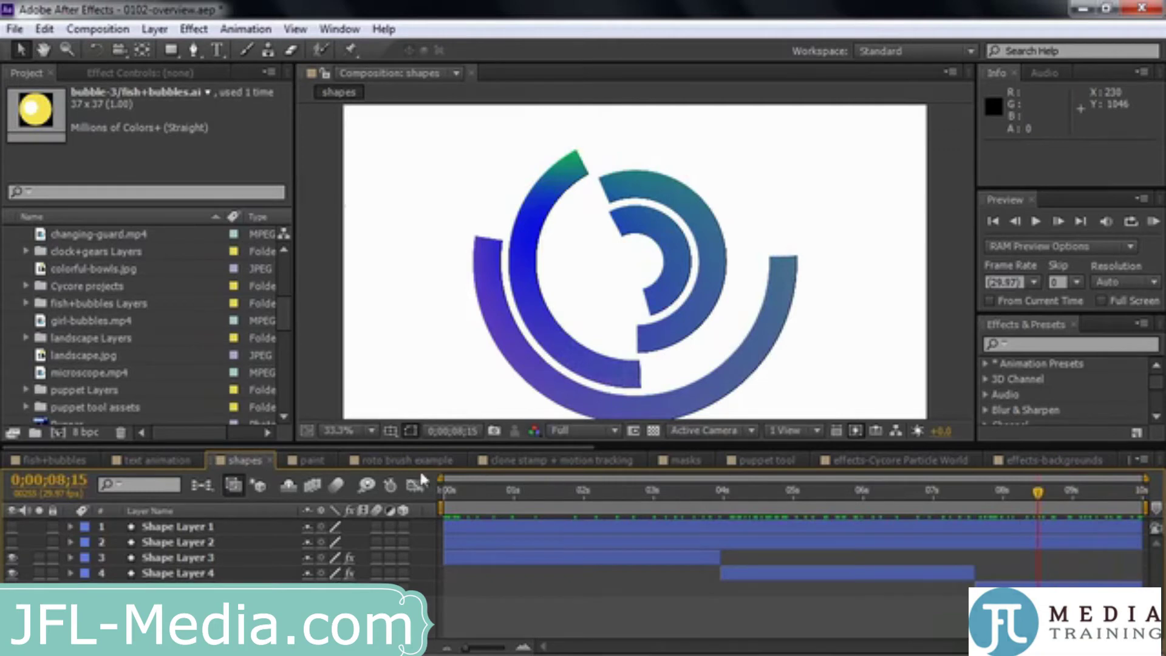
Step: In the paint comp, hide Light Gray Solid 1, show colorful-bowls.jpg and scrub its paint strokes
left_click(312, 456)
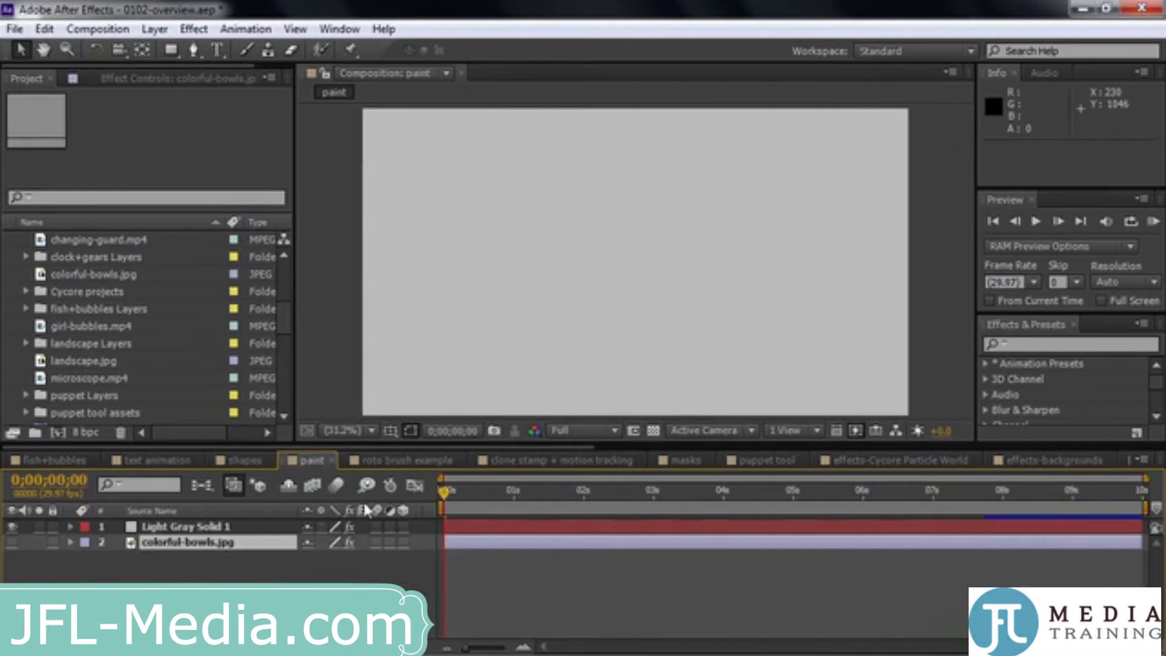
mouse_move(446, 498)
left_mouse_down()
mouse_move(1029, 505)
mouse_move(421, 512)
left_mouse_up()
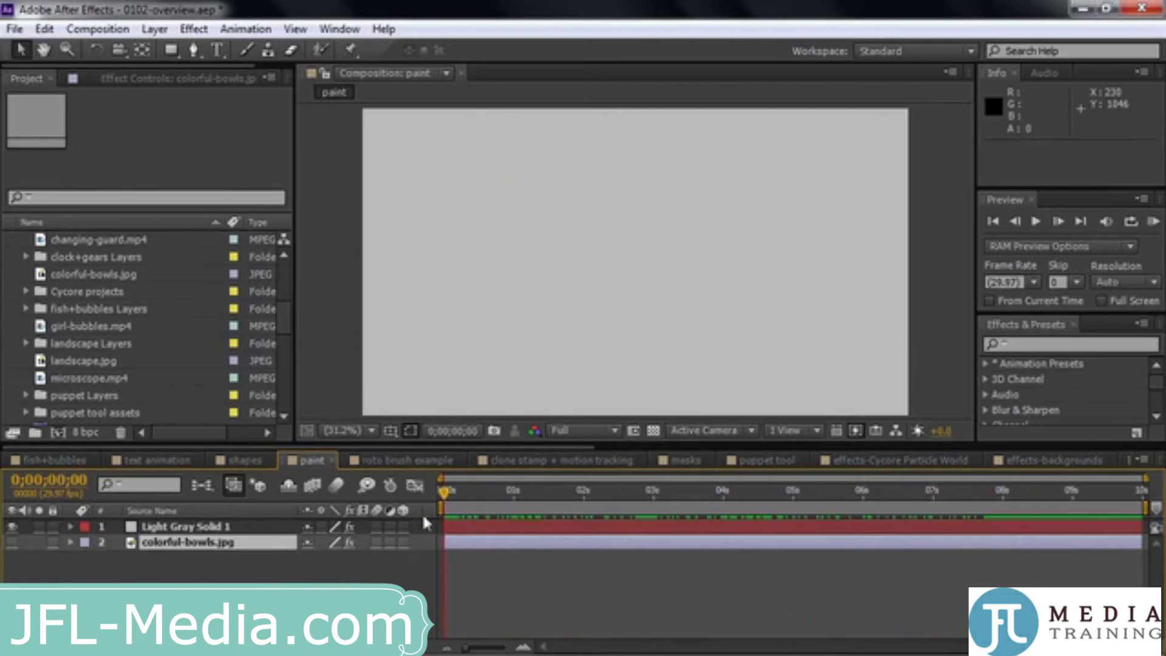
left_click(12, 541)
left_click(12, 526)
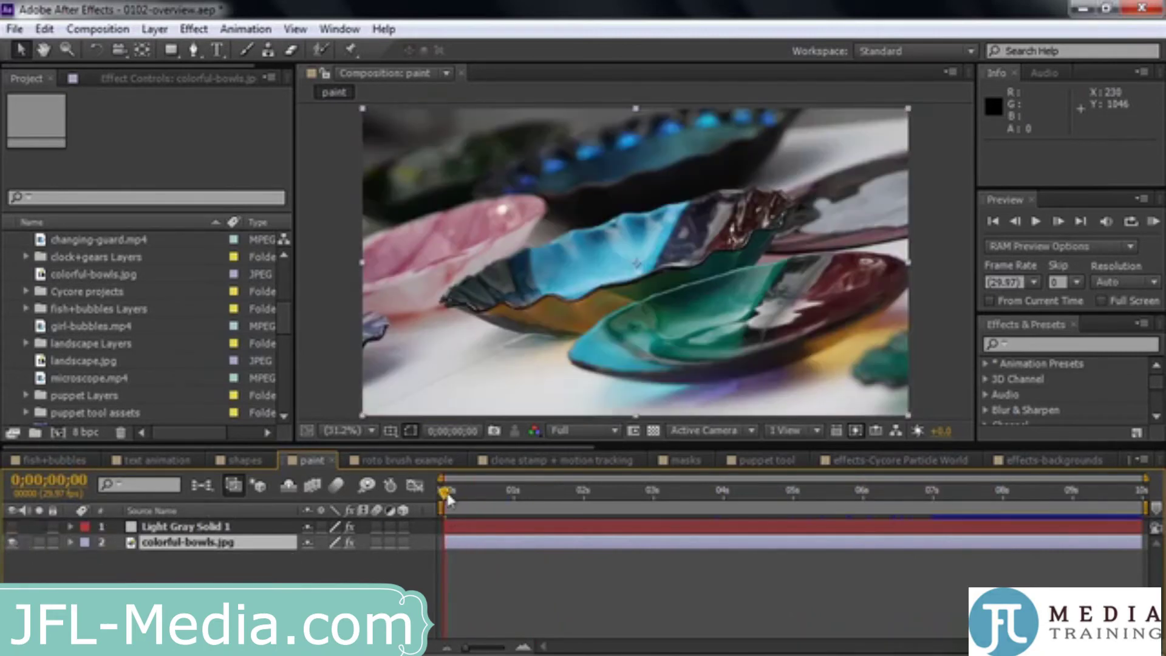
mouse_move(451, 505)
left_mouse_down()
mouse_move(461, 493)
mouse_move(560, 501)
mouse_move(699, 534)
mouse_move(902, 541)
mouse_move(637, 552)
mouse_move(818, 554)
left_mouse_up()
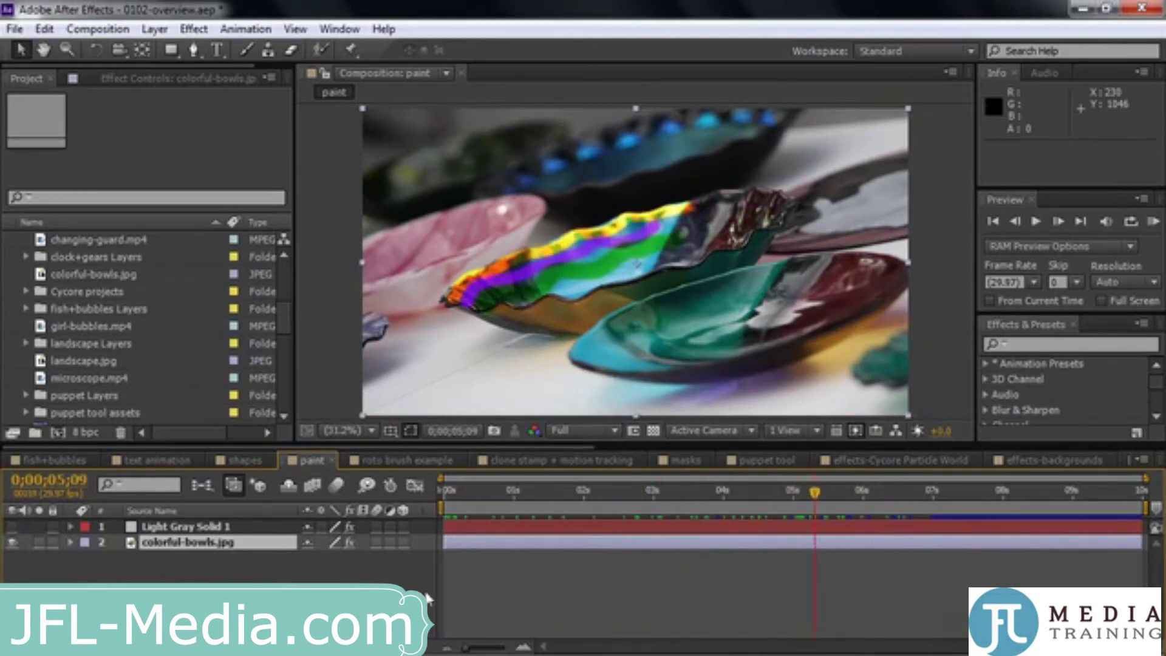
Step: Set the green paint stroke's blending mode to Normal, then open the roto brush example comp
left_click(69, 541)
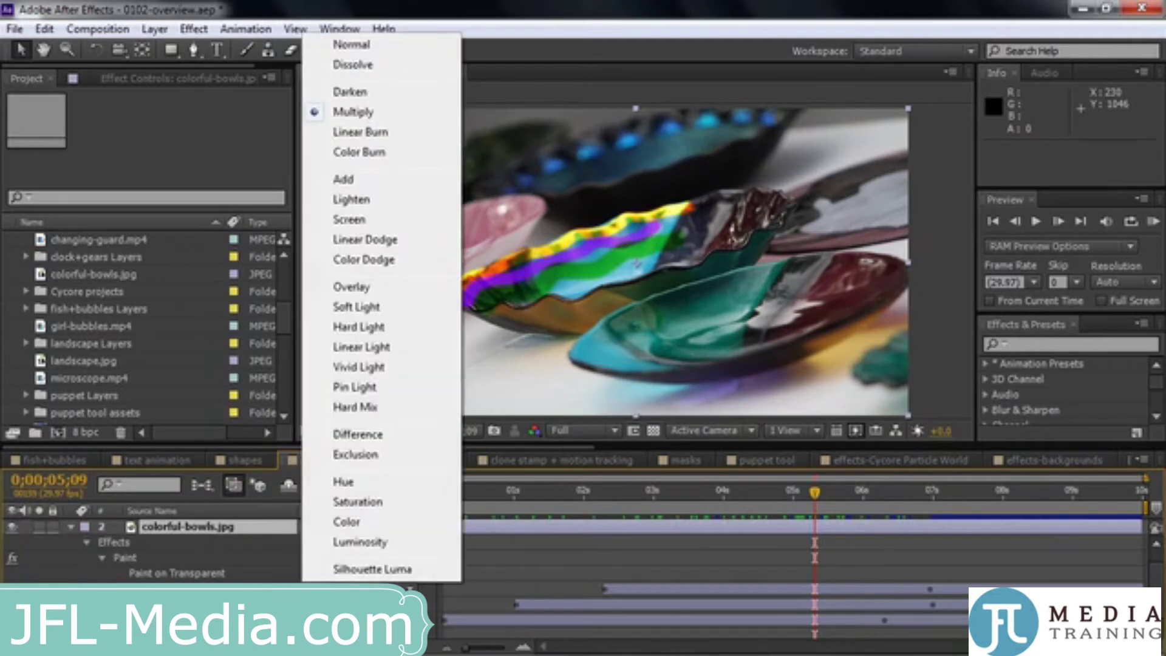
left_click(389, 43)
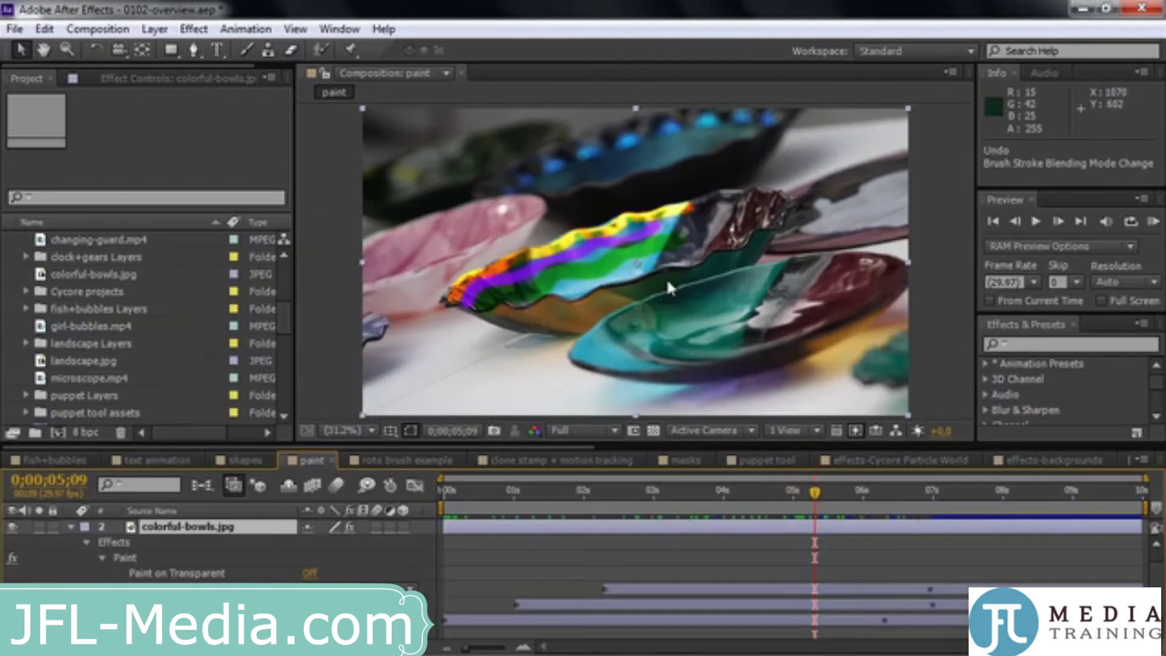
left_click(421, 460)
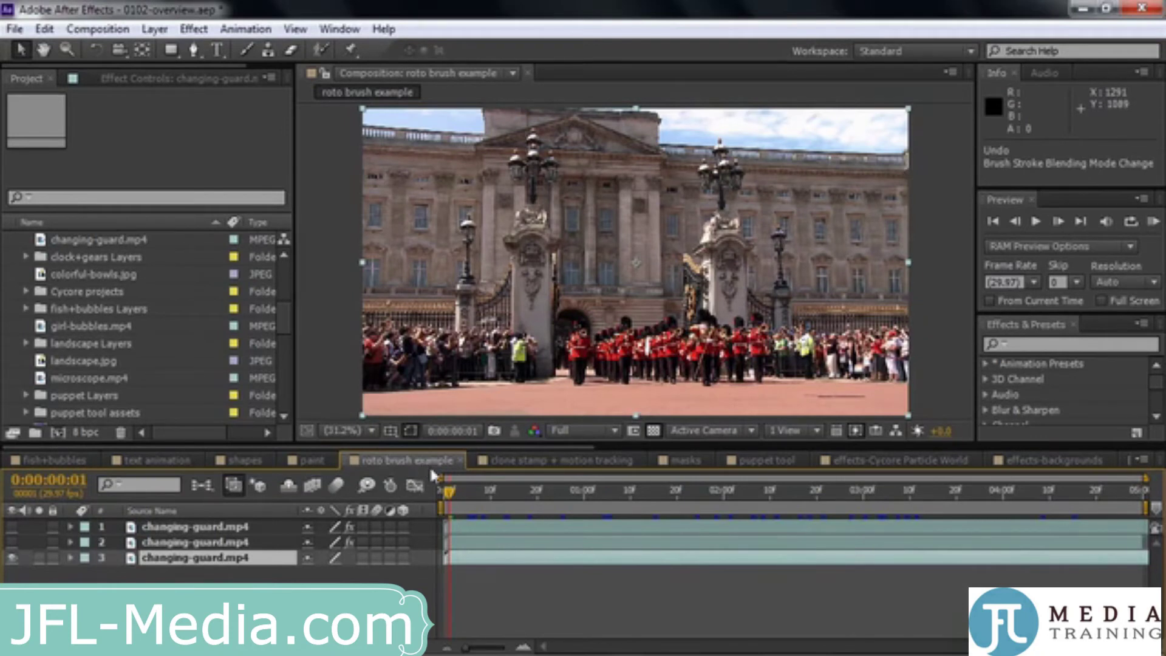
left_click_drag(449, 489, 461, 491)
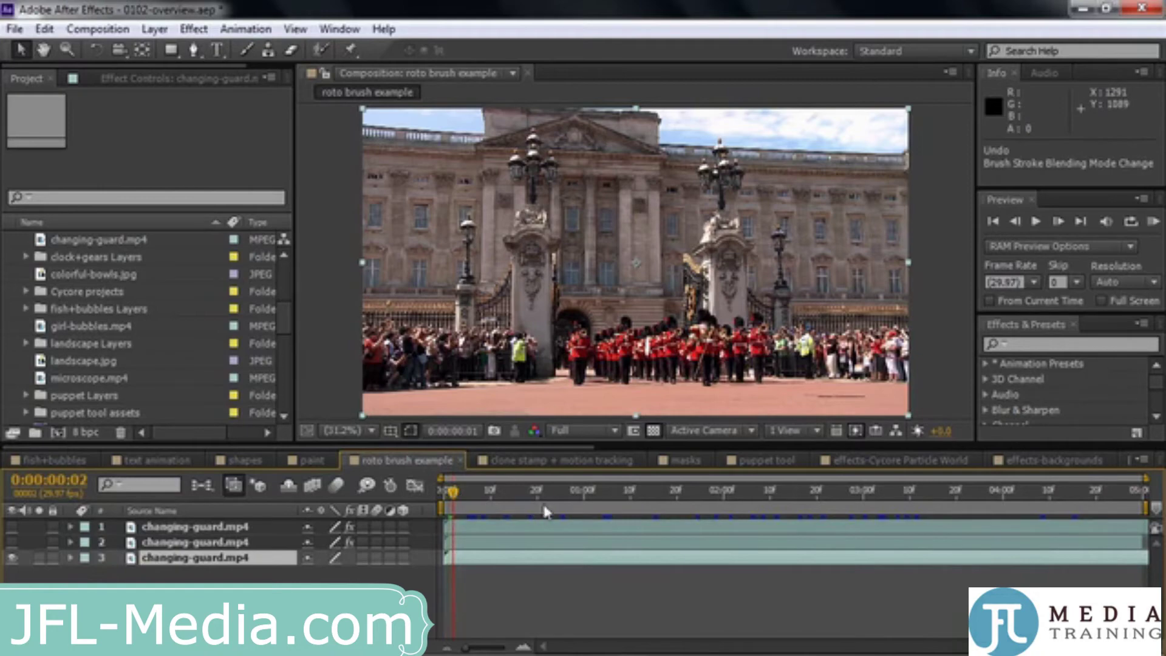
left_click_drag(584, 496, 448, 486)
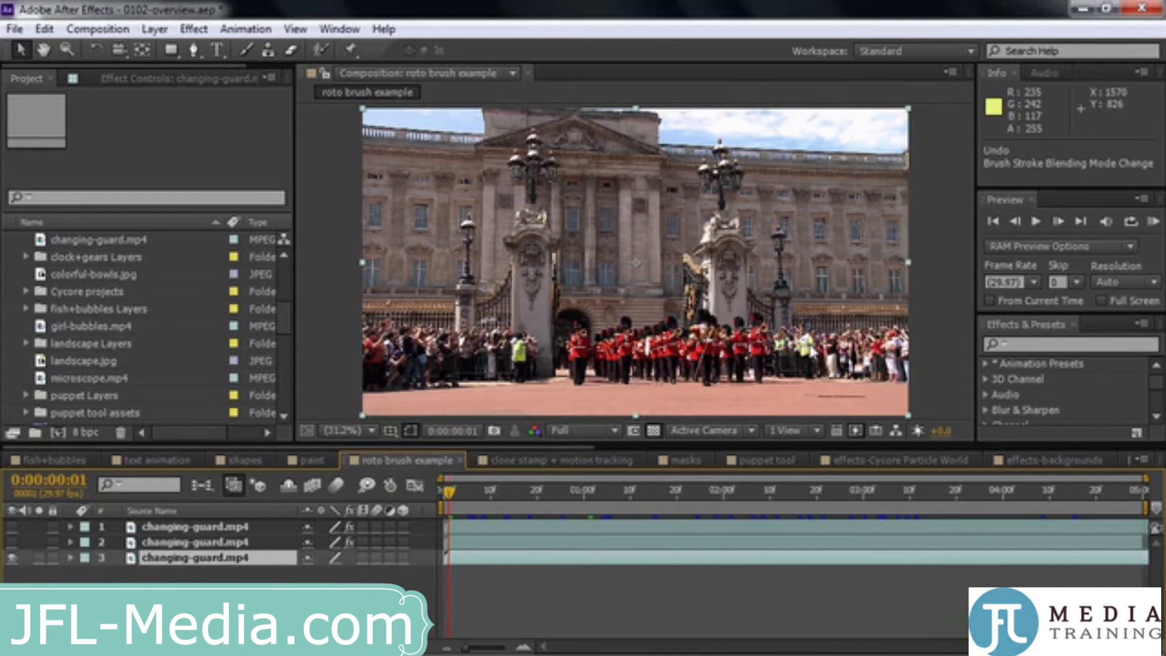
Step: Show only the roto-brushed guard on layer 1 at frame 19 and disable its Hue/Saturation effect
left_click(12, 558)
left_click(12, 527)
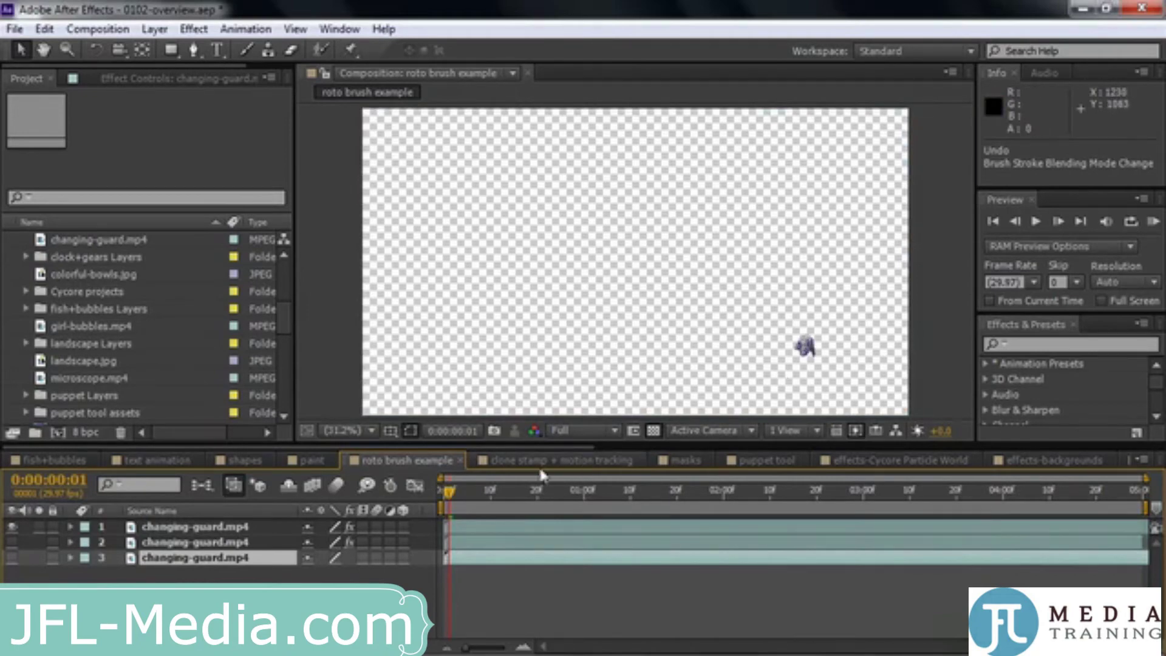
left_click_drag(450, 489, 534, 490)
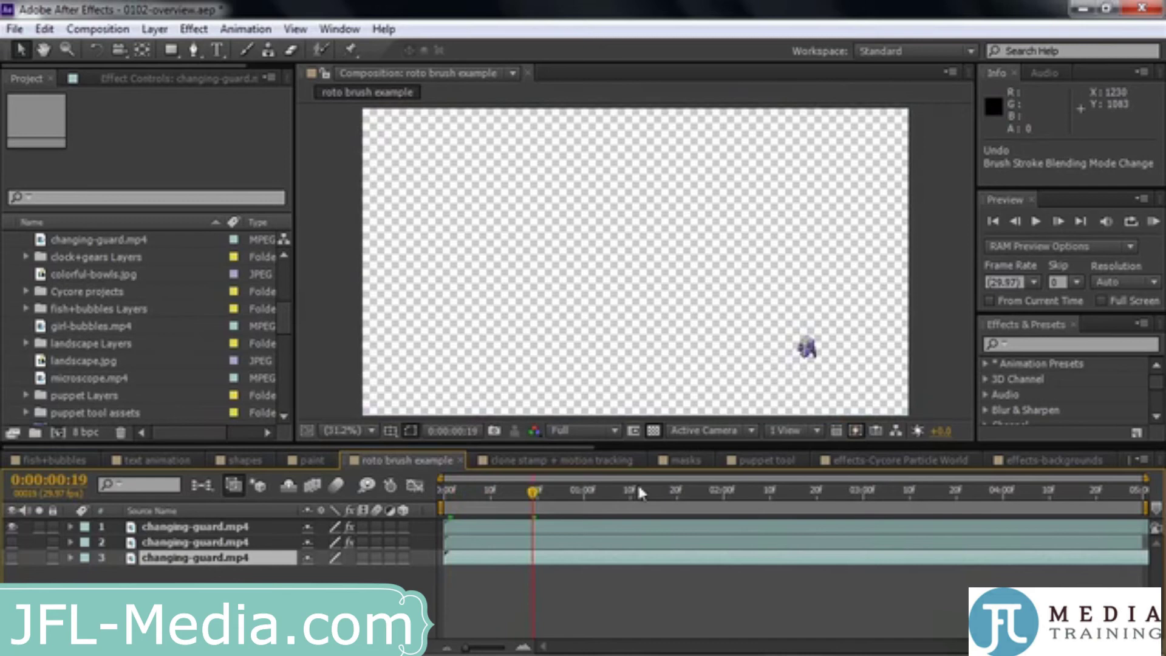
left_click(140, 528)
left_click(109, 75)
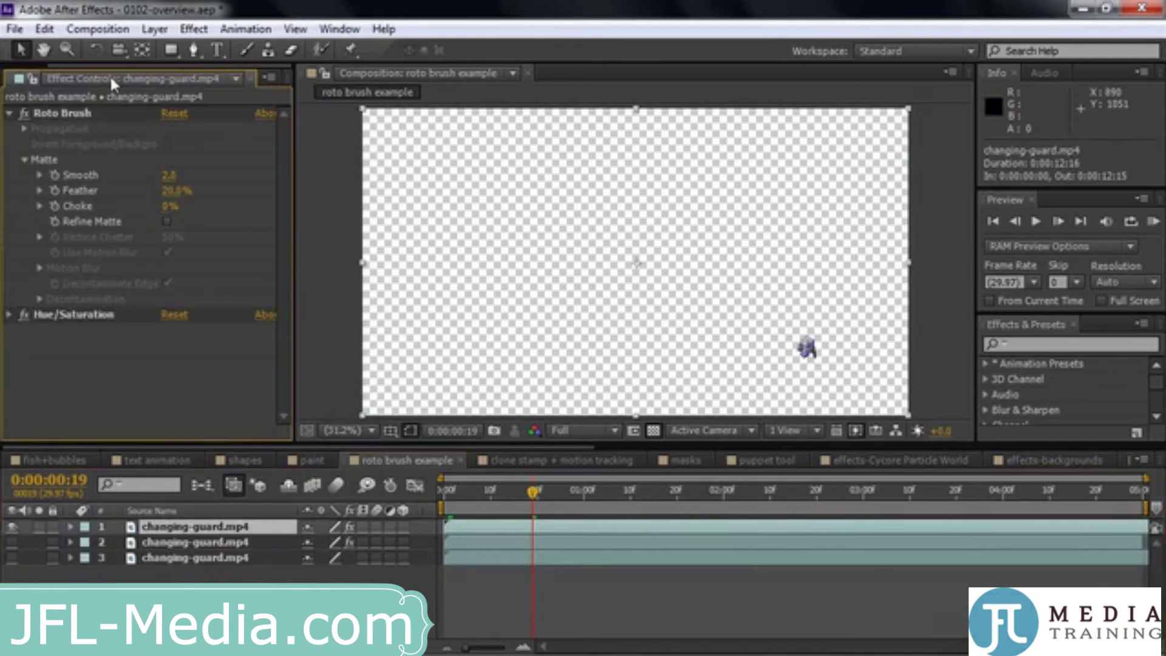
left_click(24, 314)
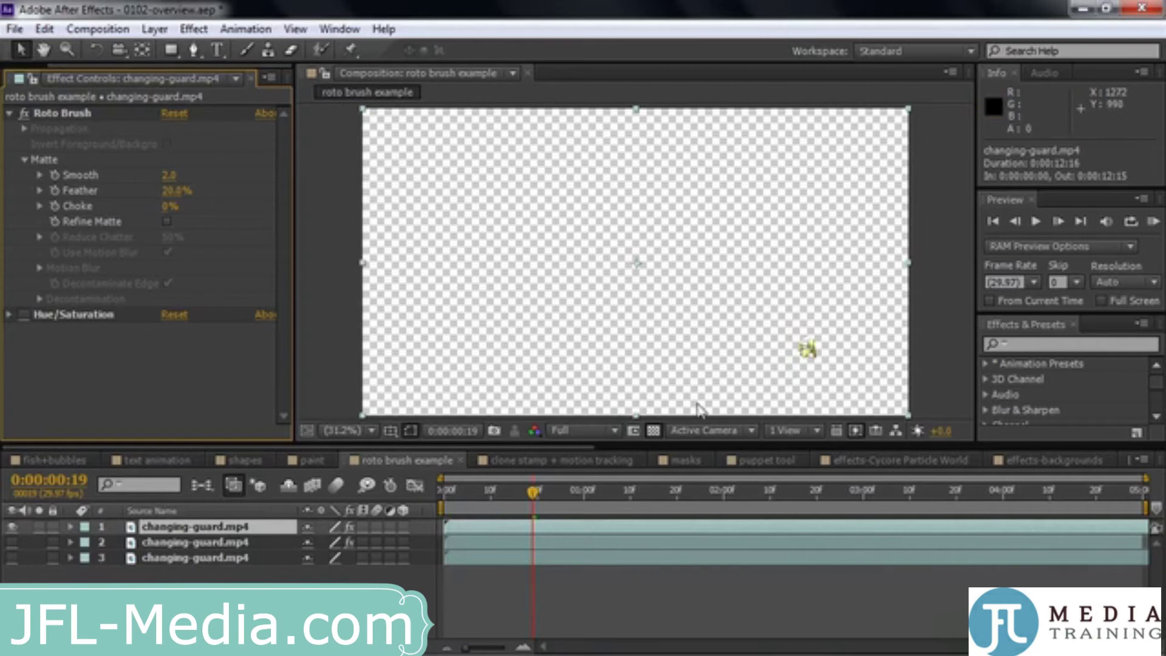
Step: Show the full palace footage on layer 3 and turn the Hue/Saturation effect back on
left_click(11, 558)
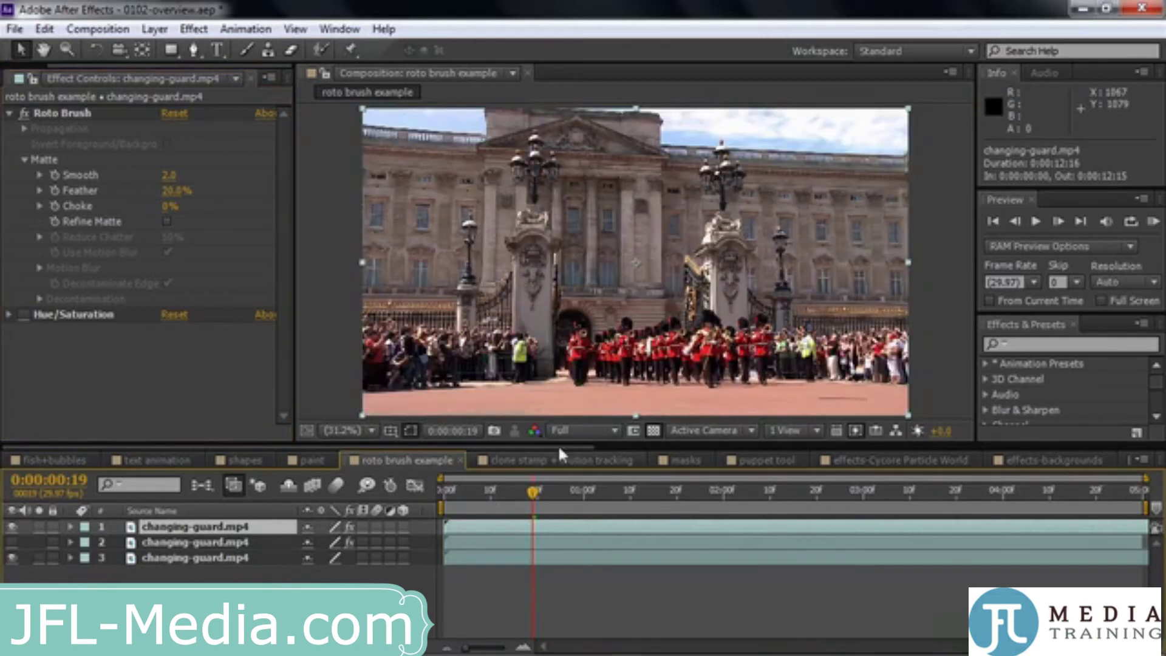
left_click(23, 315)
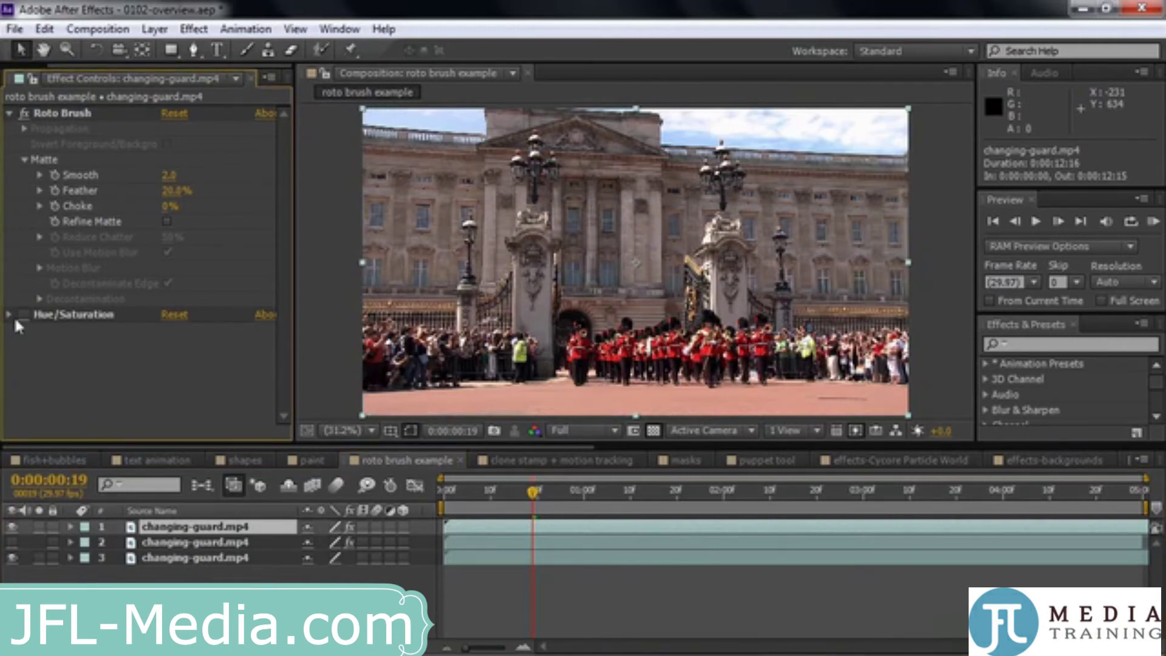
left_click(23, 314)
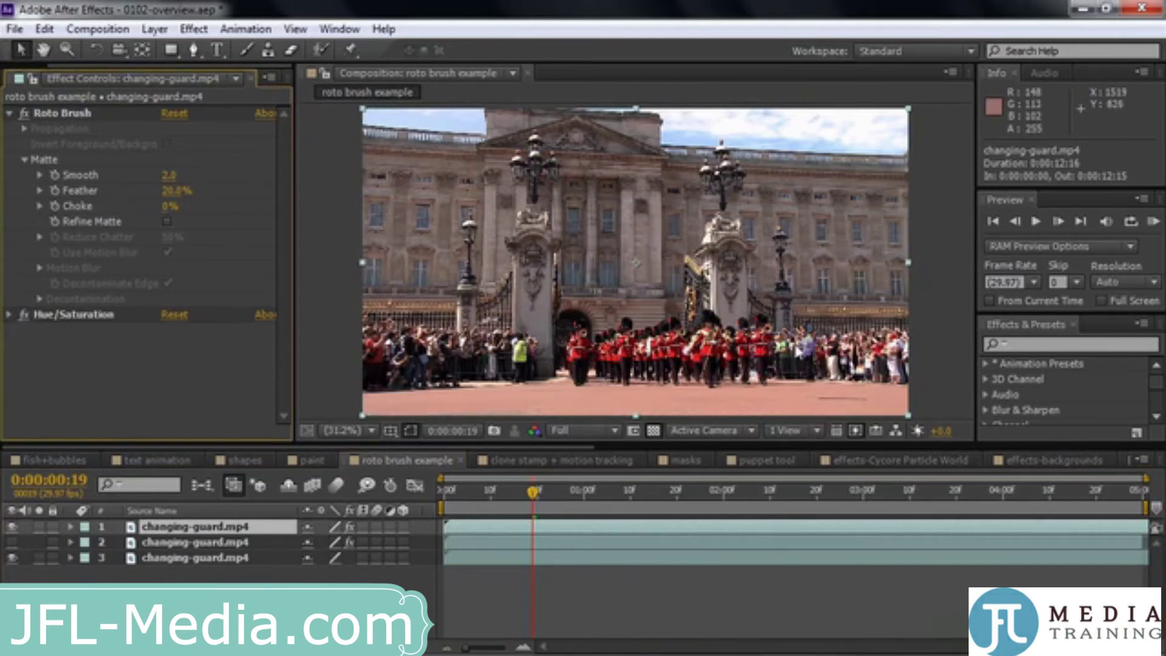
Step: Show guard layer 2, scrub a few frames ahead, and move to the clone stamp + motion tracking comp
left_click(12, 542)
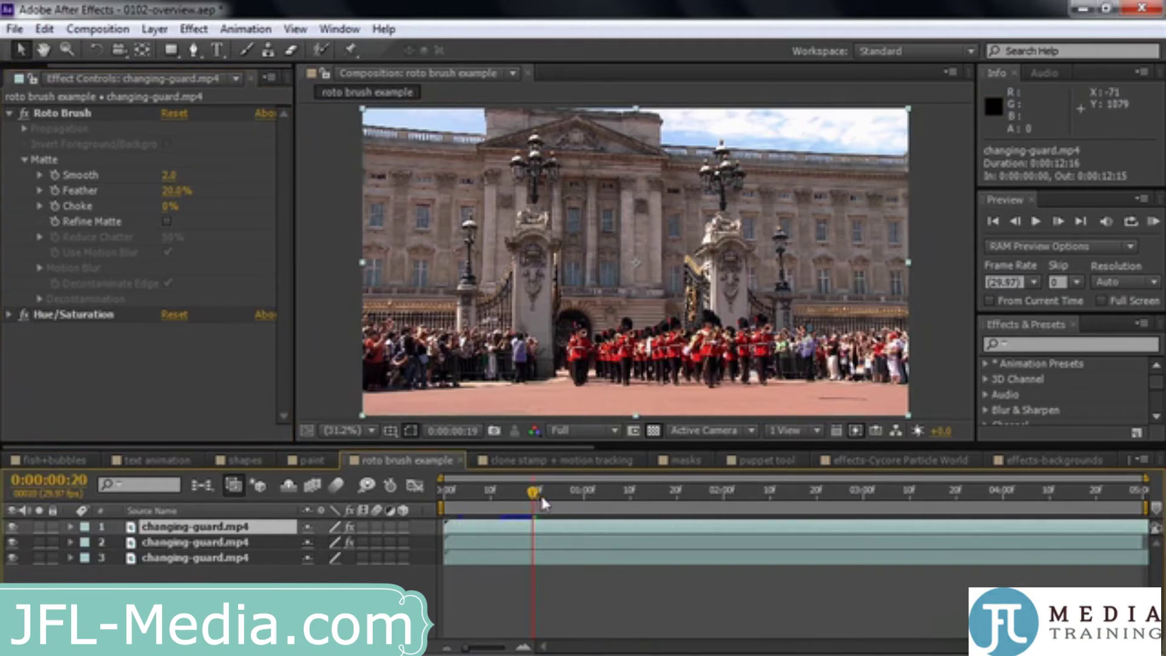
left_click_drag(540, 494, 580, 506)
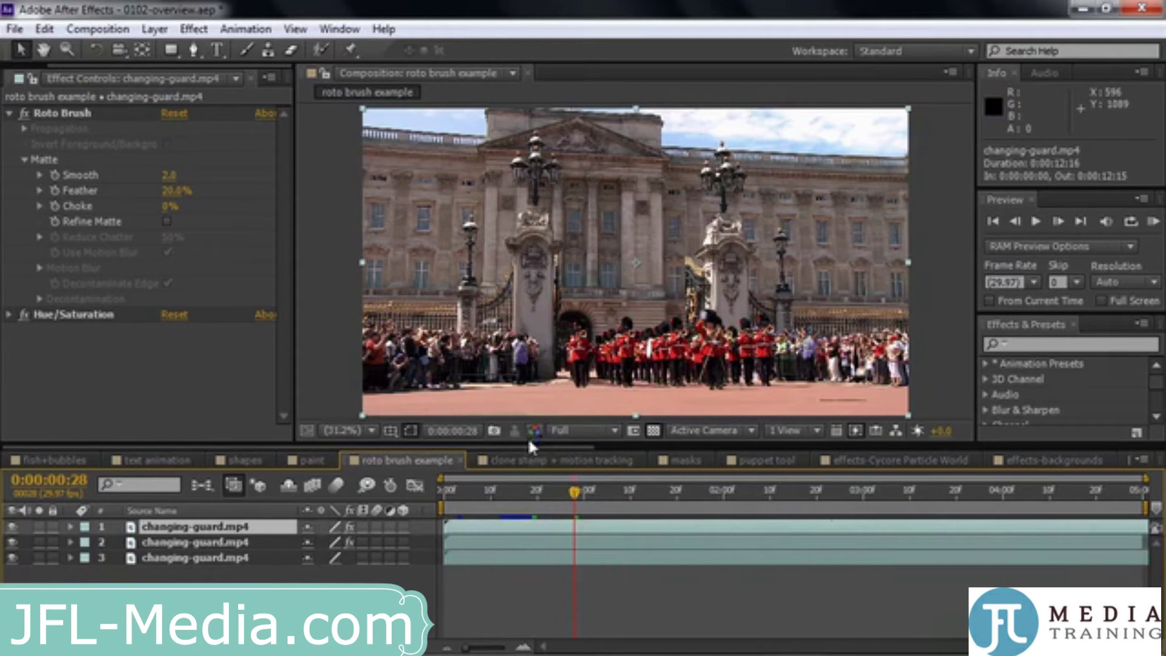
left_click(526, 461)
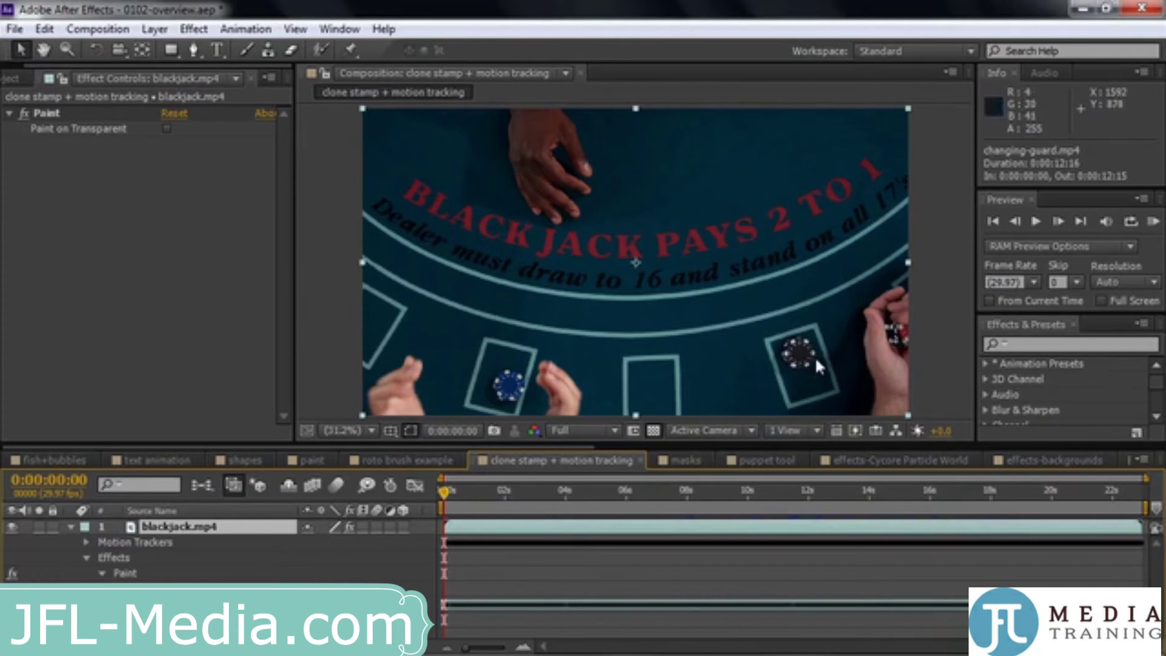
Step: Scrub the blackjack table footage forward from about 2 seconds to 0;00;12;21
left_click(526, 494)
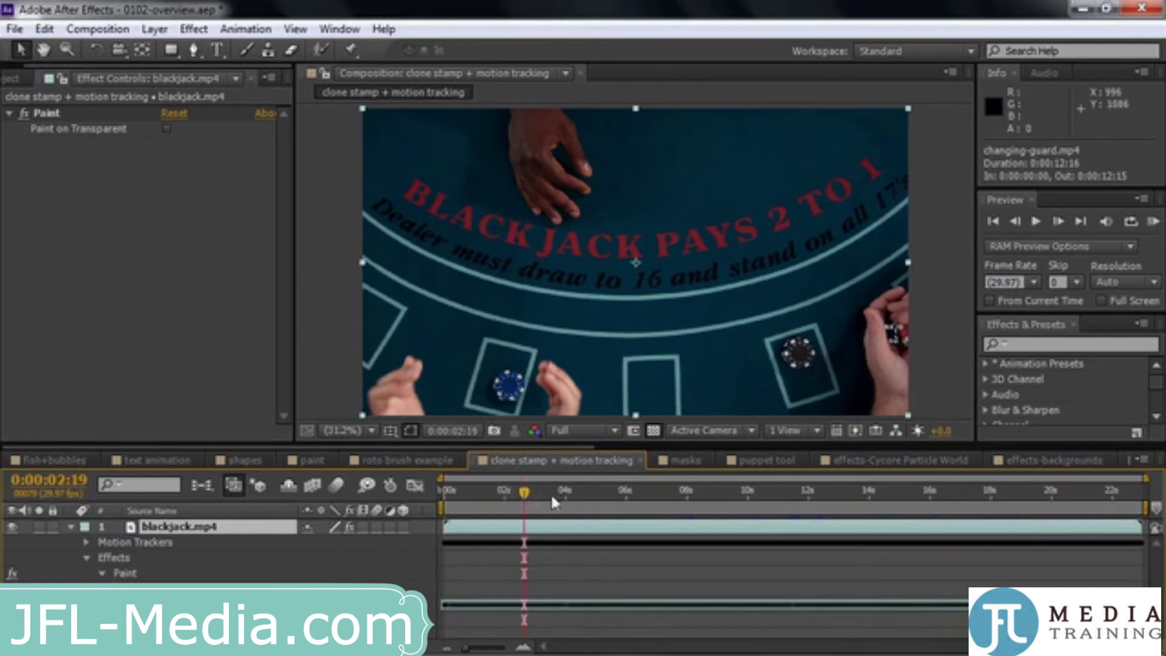
left_click_drag(550, 492, 807, 503)
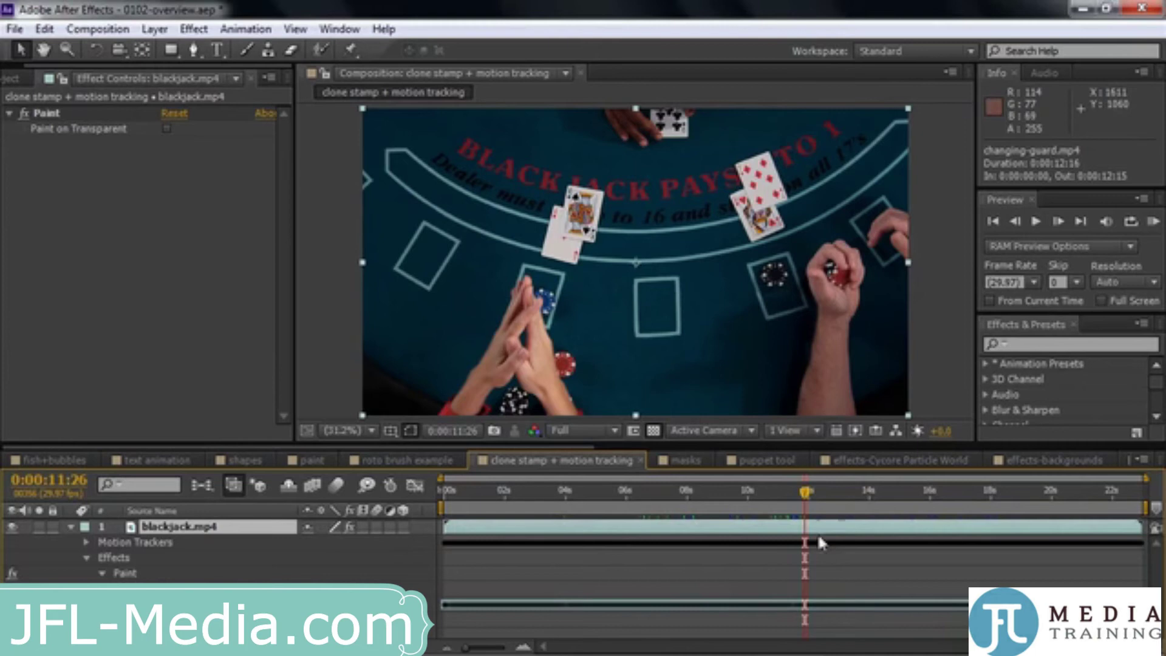
left_click_drag(806, 493, 830, 491)
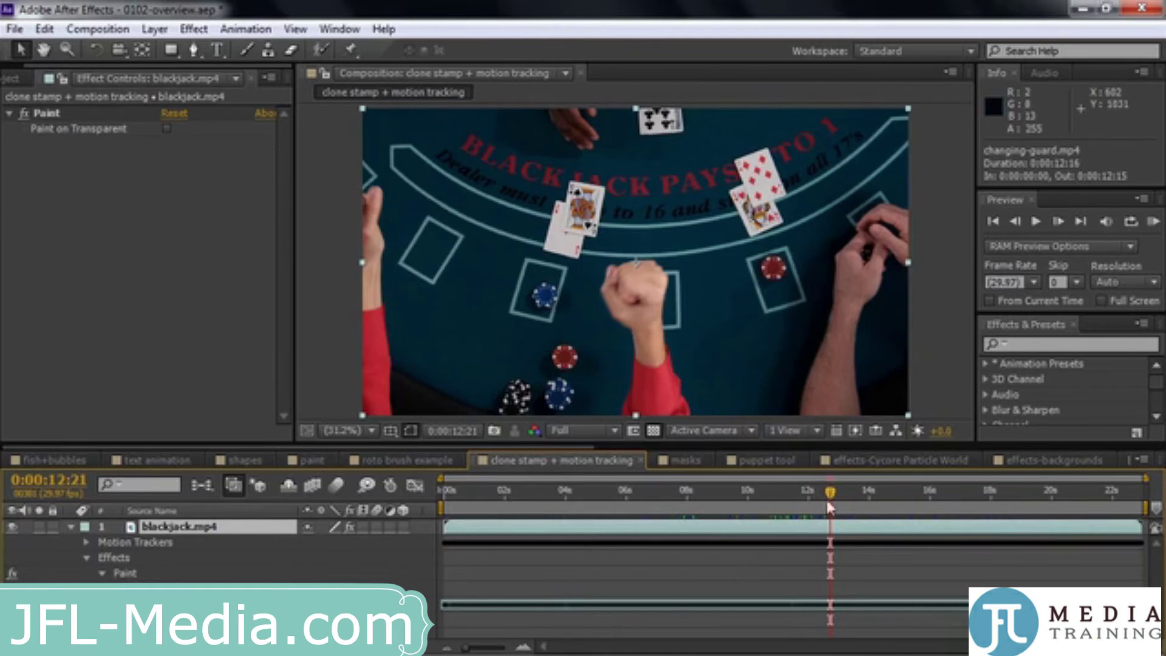
Step: Scrub back through the blackjack clip, then bring up the masks comp with the bubble-blowing girl
left_click_drag(832, 497, 1074, 538)
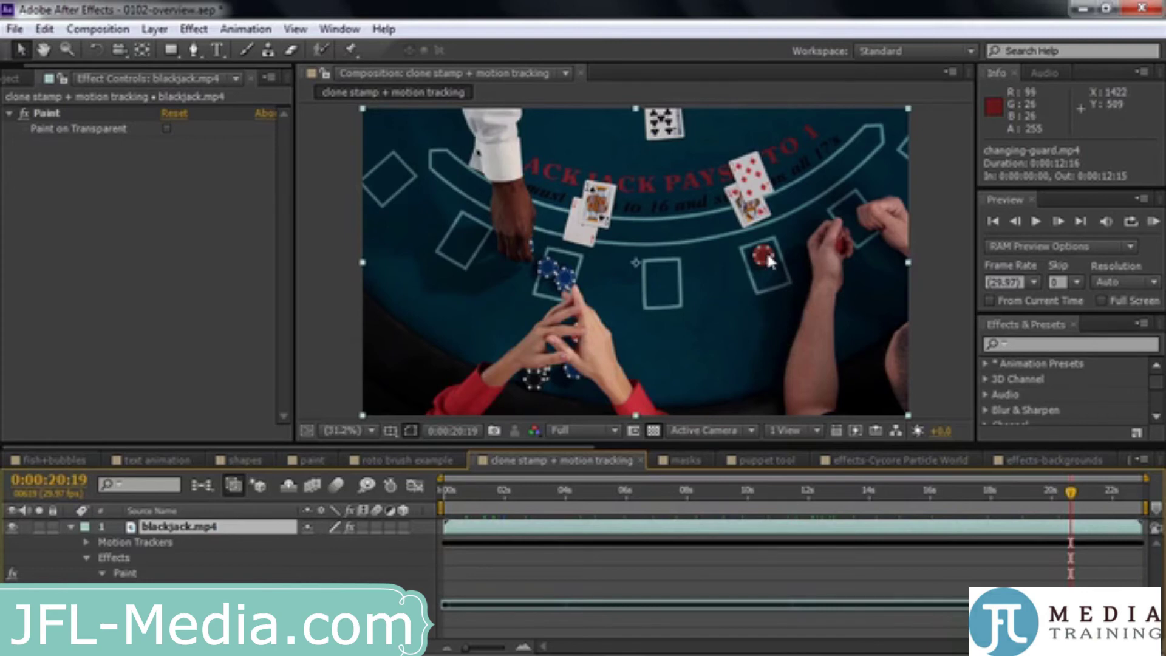
left_click(687, 457)
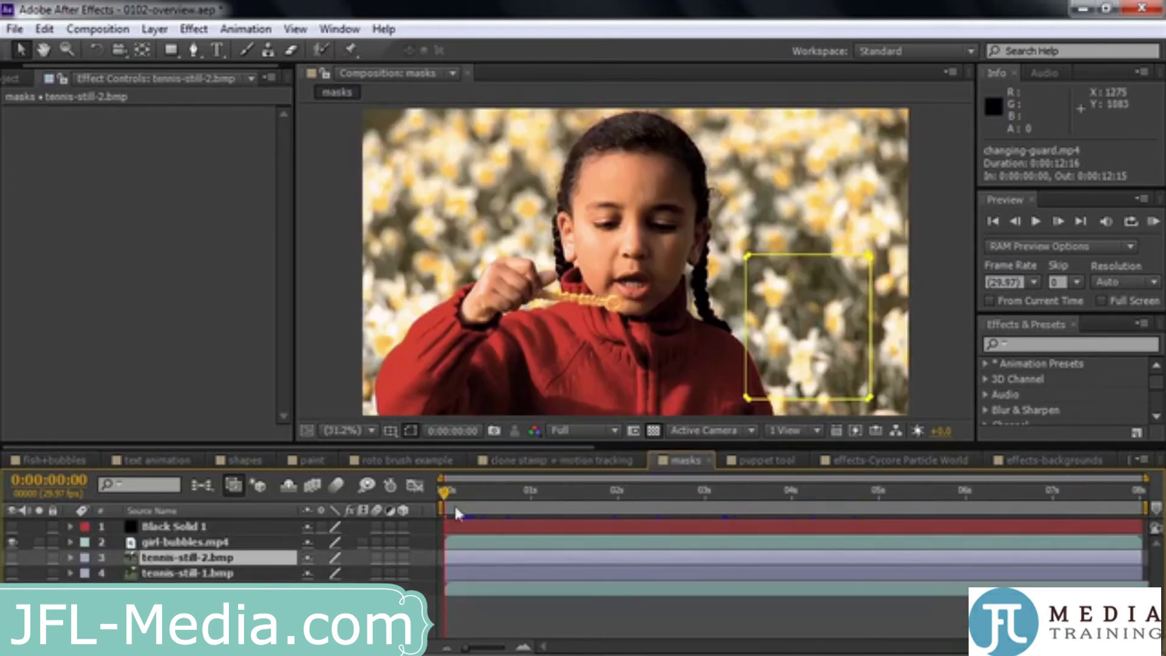
Step: Clear the layer selection and scrub the girl-bubbles clip to 0;00;00;12
key("ctrl+shift+a")
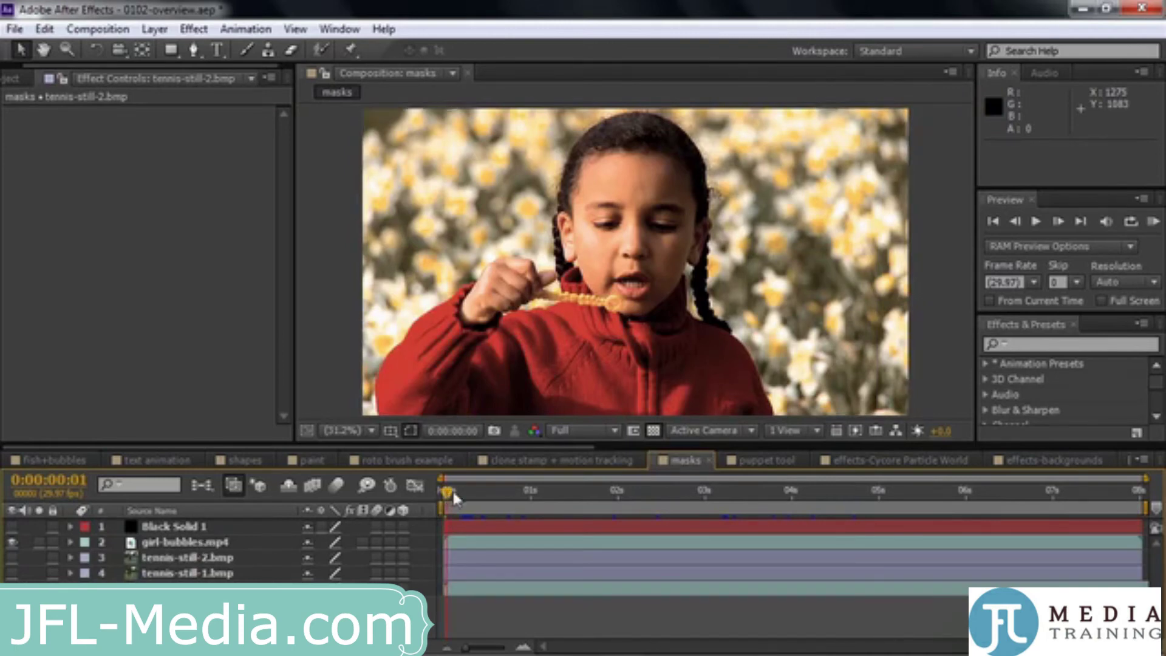
left_click_drag(522, 491, 478, 498)
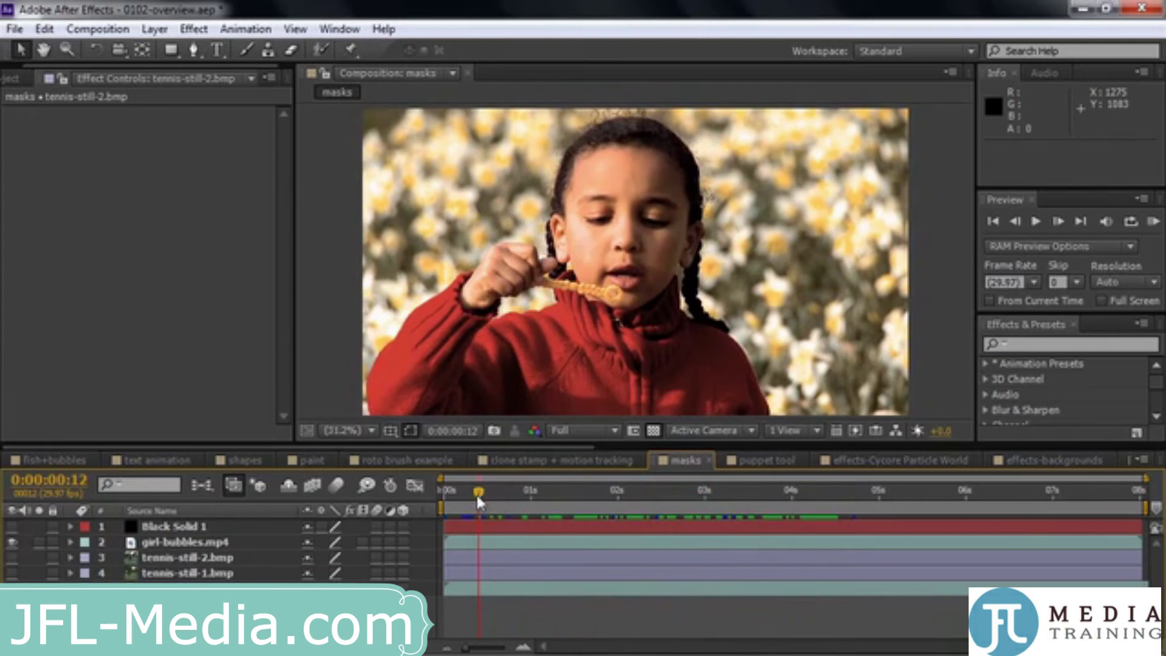
Step: Turn on Black Solid 1, advance the clip, and select the solid to reveal its elliptical mask
left_click(13, 527)
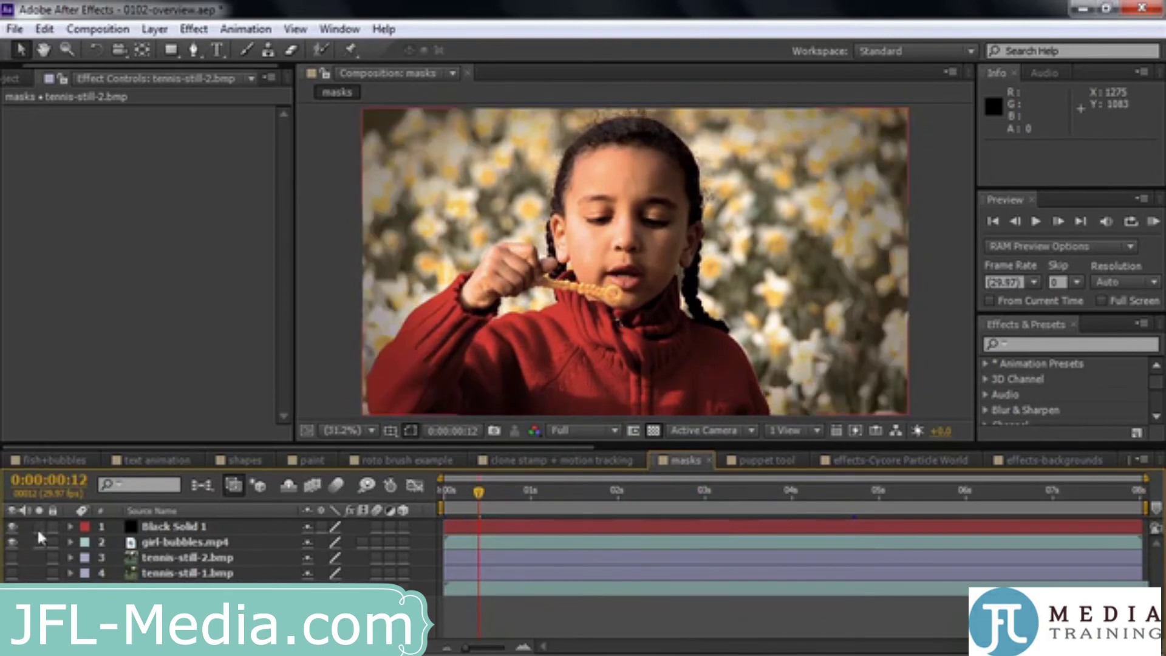
left_click_drag(480, 499, 555, 497)
left_click(174, 527)
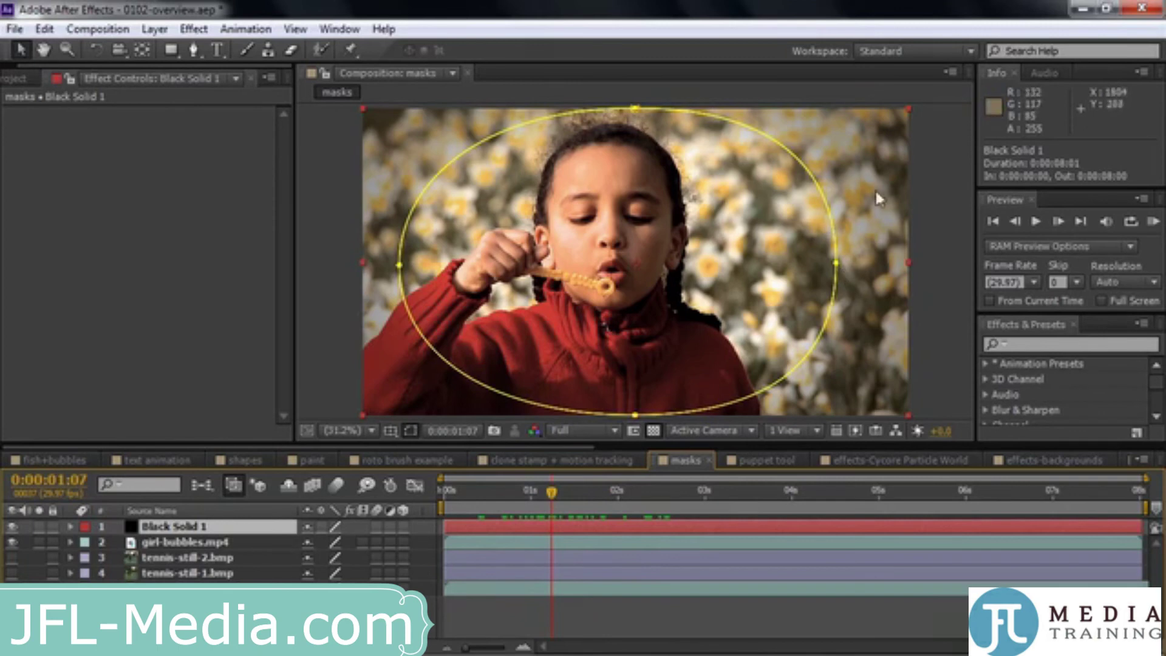
Step: Hide girl-bubbles.mp4 and the Black Solid 1 vignette, and show the tennis court background layer
left_click(10, 543)
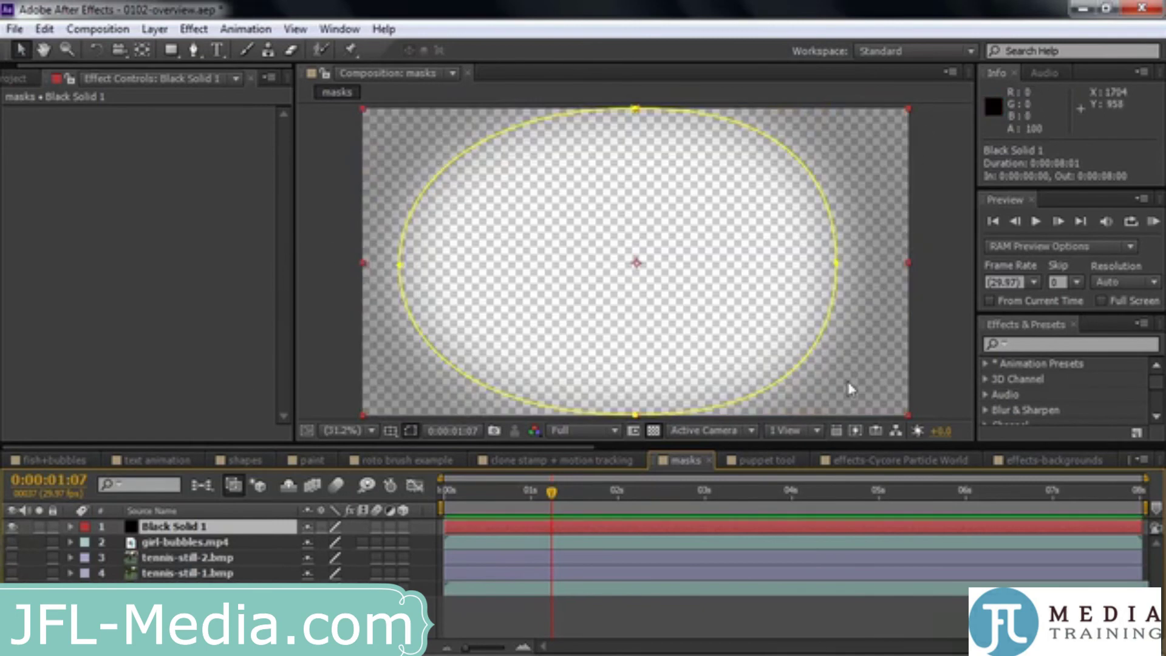
left_click(12, 526)
left_click(12, 541)
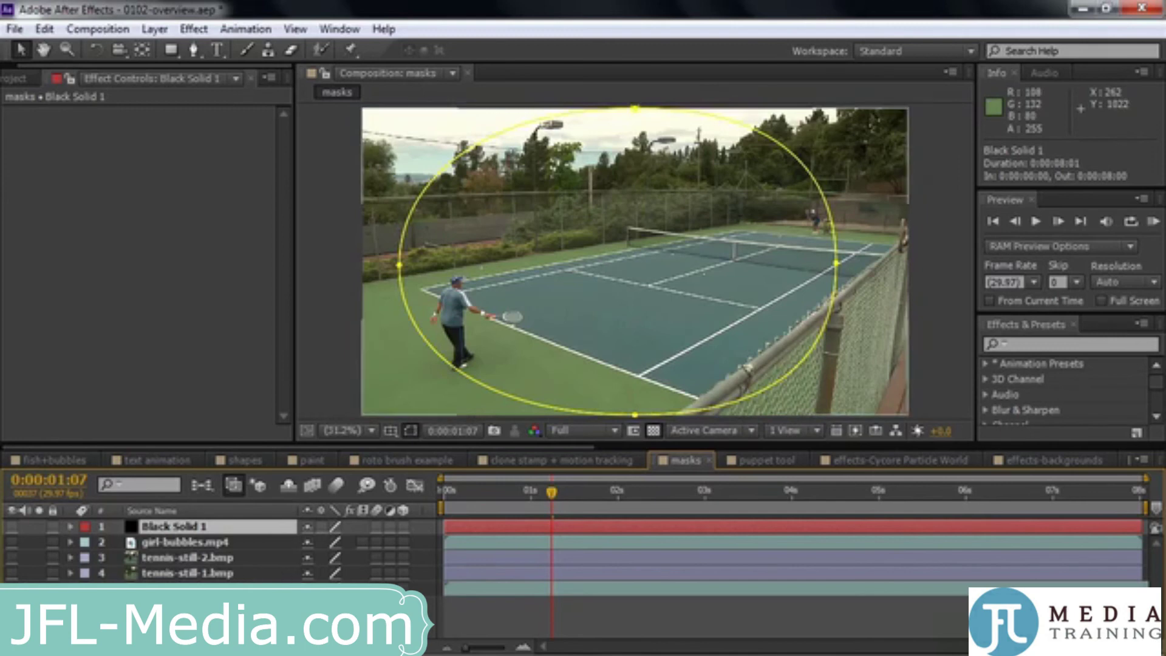
Step: Show the tennis-still-1.bmp and tennis-still-2.bmp insets, then view tennis-still-2.bmp in its own Layer panel
key("F2")
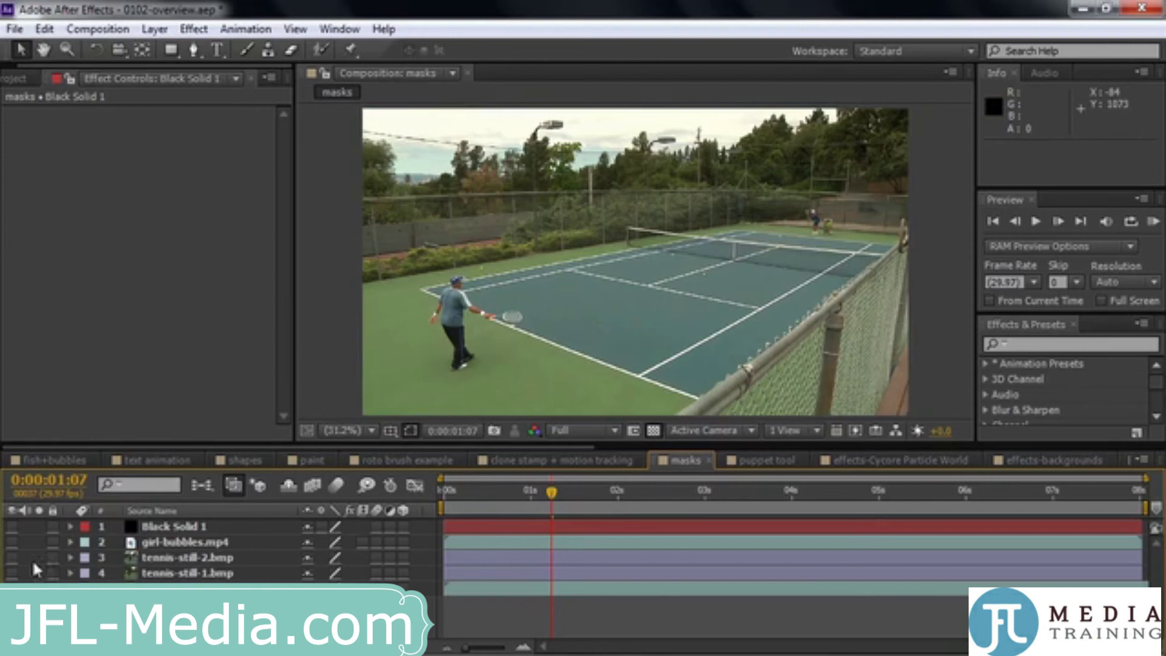
left_click(12, 573)
left_click(12, 557)
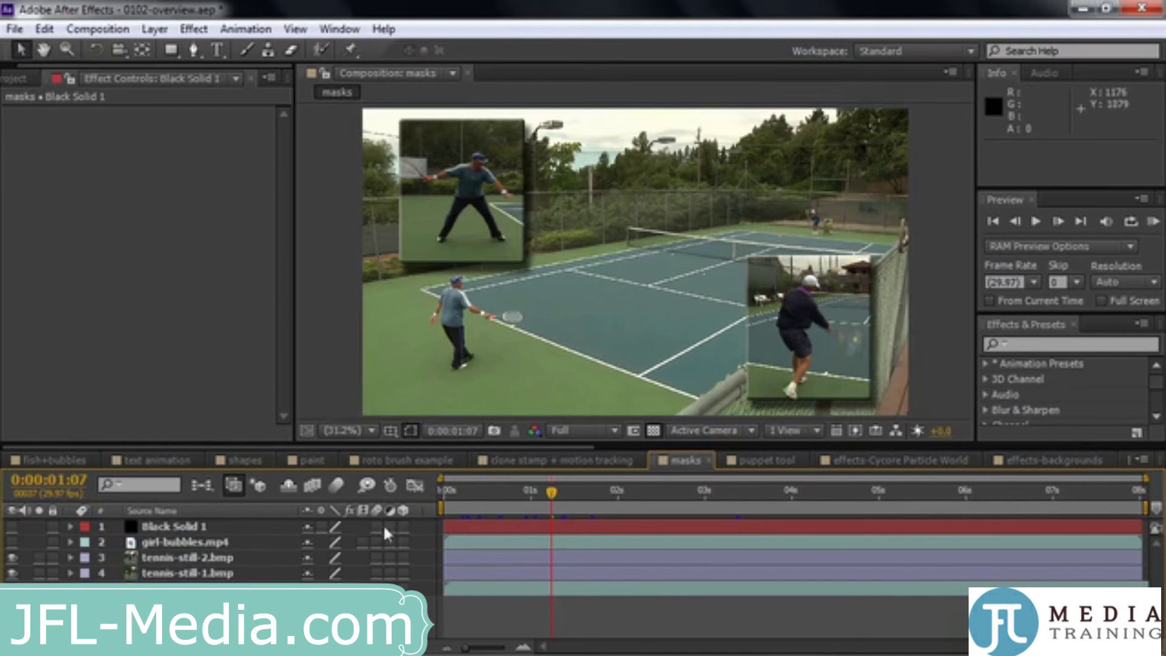
double_click(145, 562)
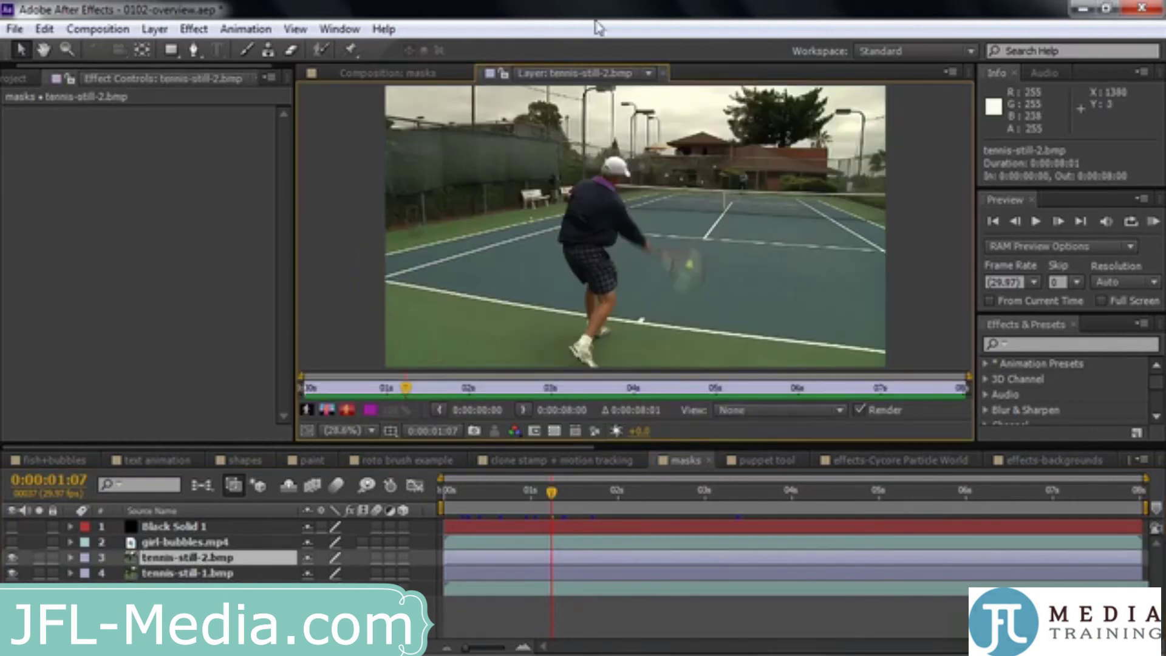
Step: Return to the Composition: masks view and select the tennis background layer
left_click(413, 77)
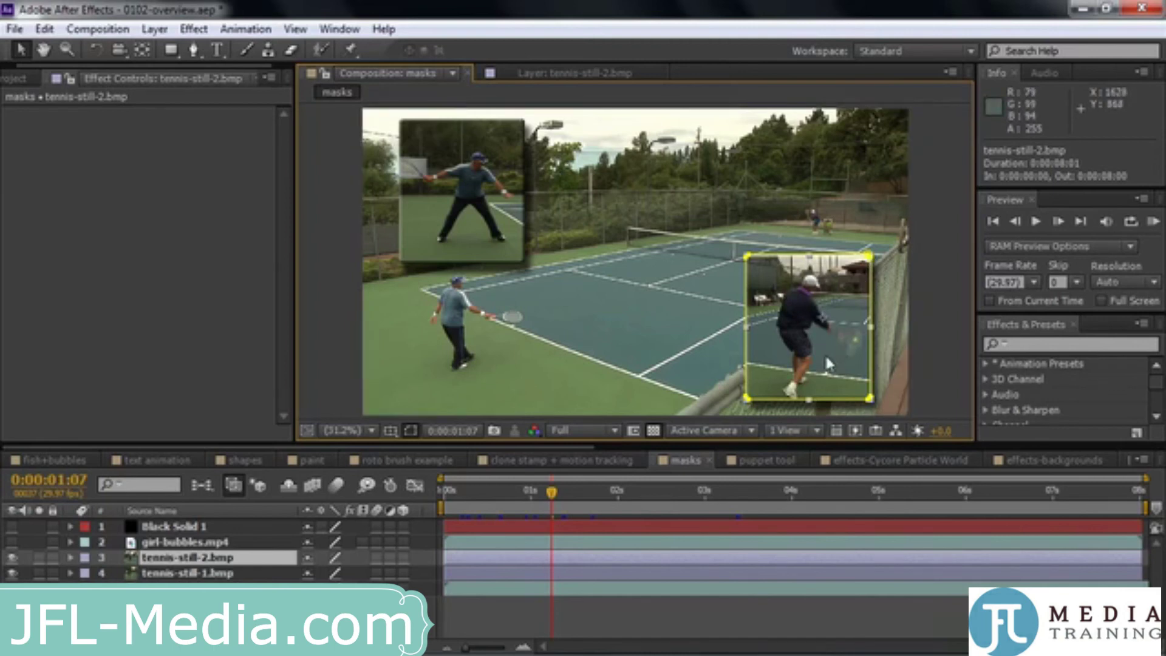
left_click(709, 312)
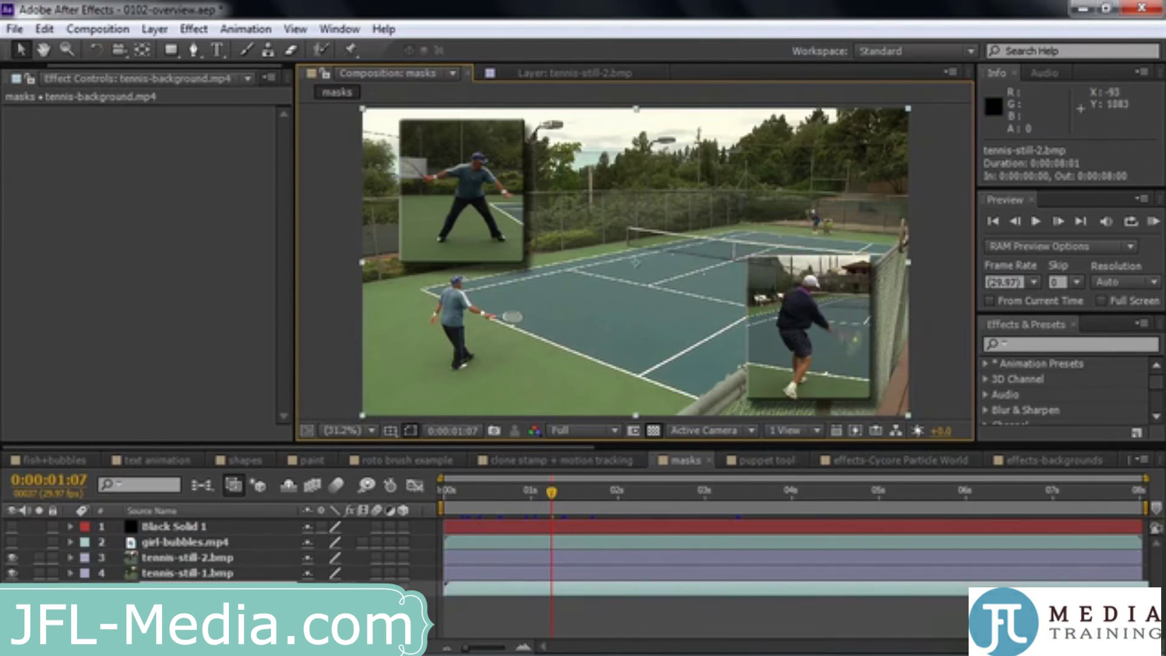
Step: Bring up the puppet tool comp with the wooden mannequin and its Puppet effect
left_click(780, 461)
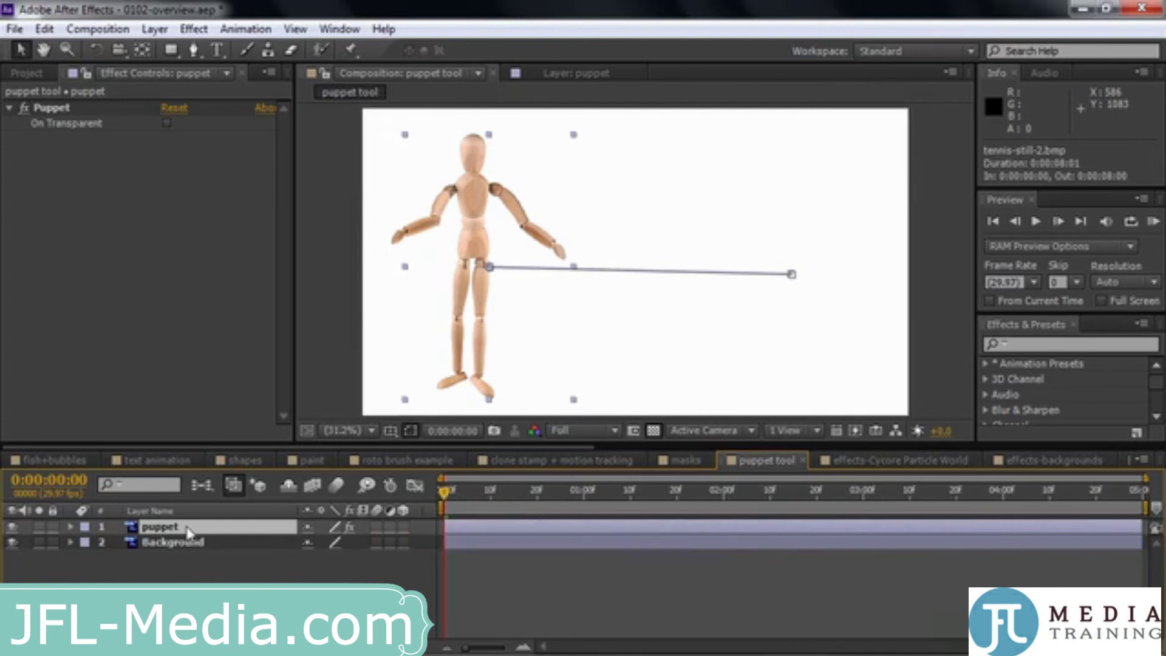
Step: Reveal the mannequin's puppet pins, preview its pose change, then bring up the effects-Cycore Particle World comp
left_click(349, 51)
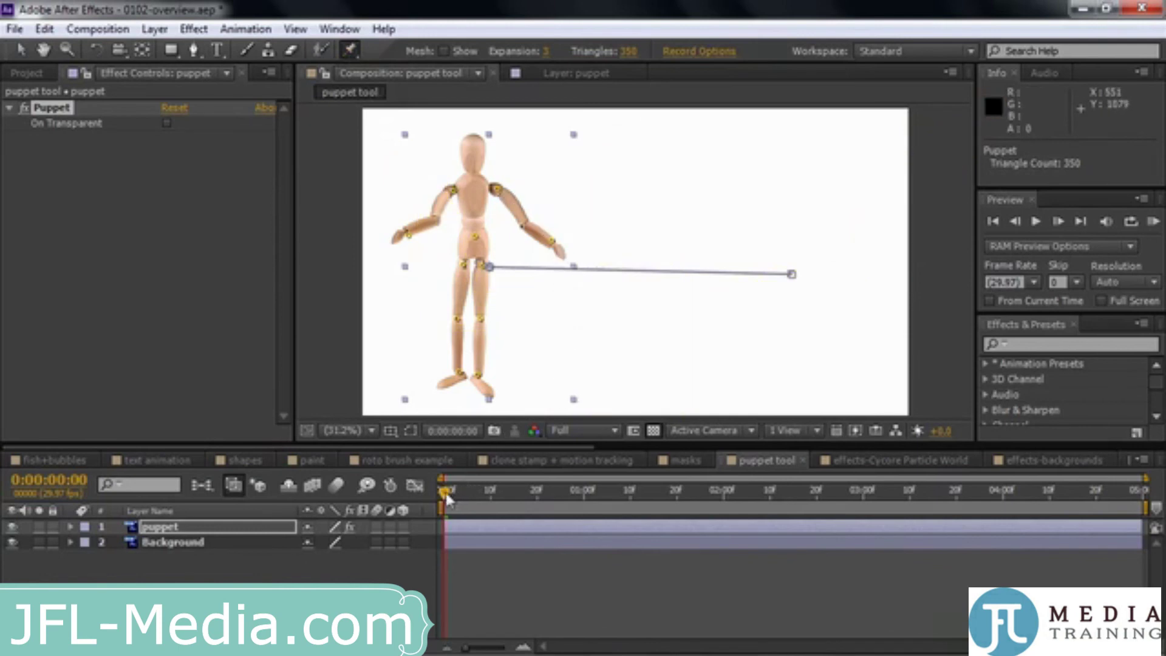
mouse_move(450, 491)
left_mouse_down()
mouse_move(839, 527)
mouse_move(1013, 527)
mouse_move(1120, 500)
mouse_move(1053, 509)
mouse_move(544, 495)
mouse_move(1069, 486)
mouse_move(773, 475)
mouse_move(452, 501)
left_mouse_up()
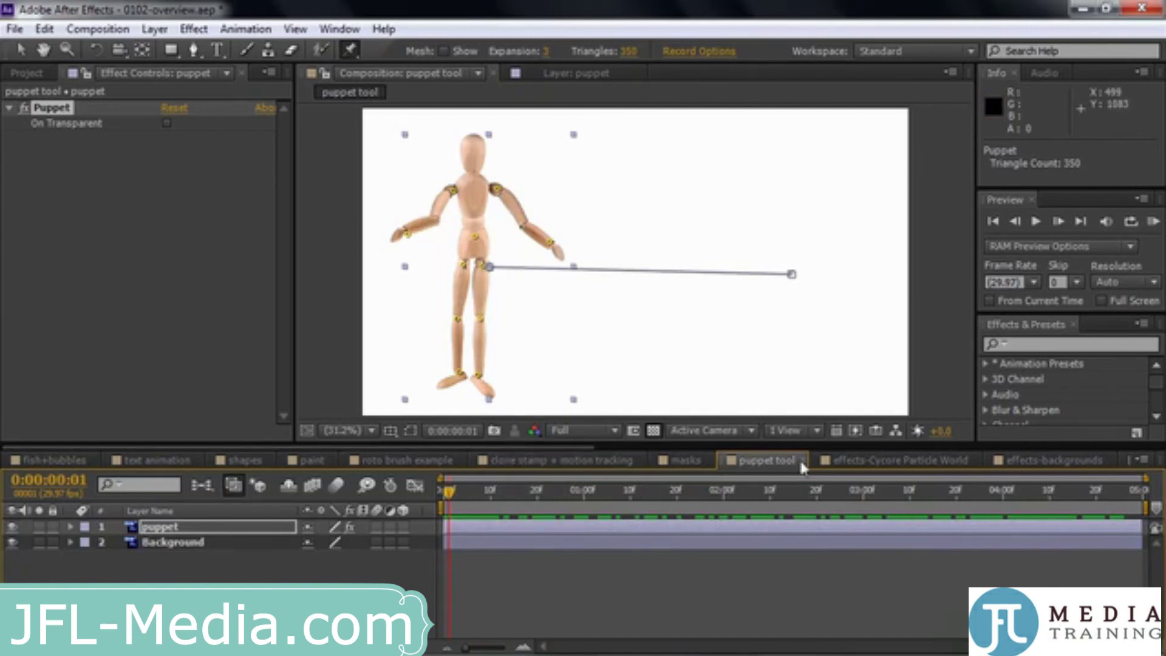
left_click(848, 458)
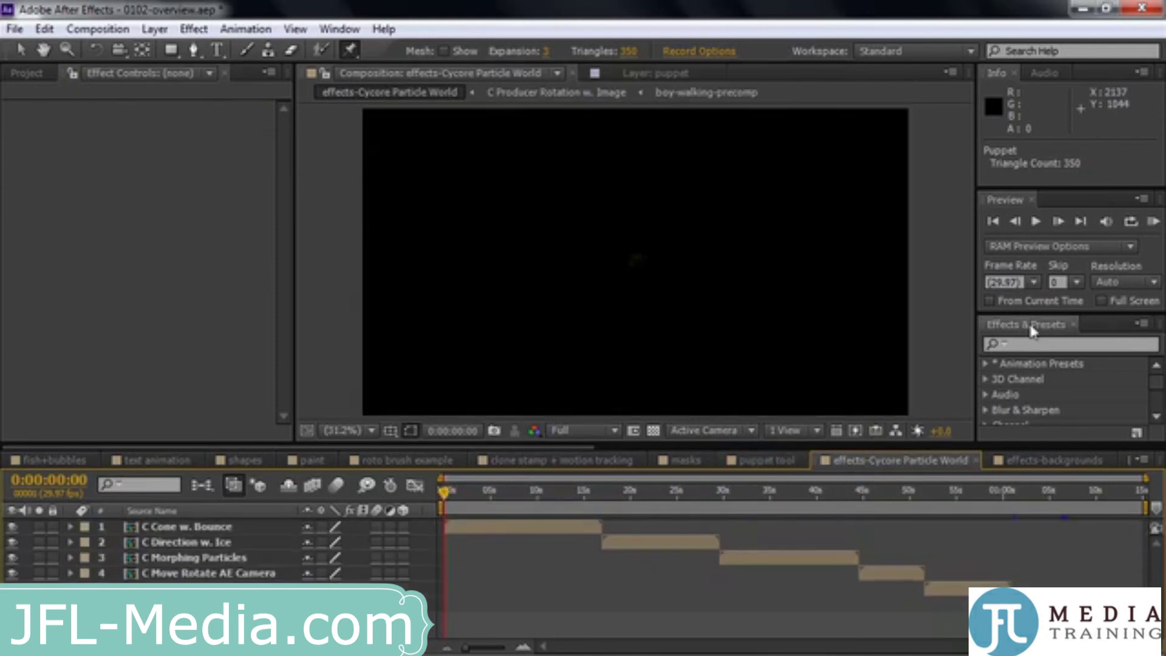
left_click_drag(1157, 389, 1156, 397)
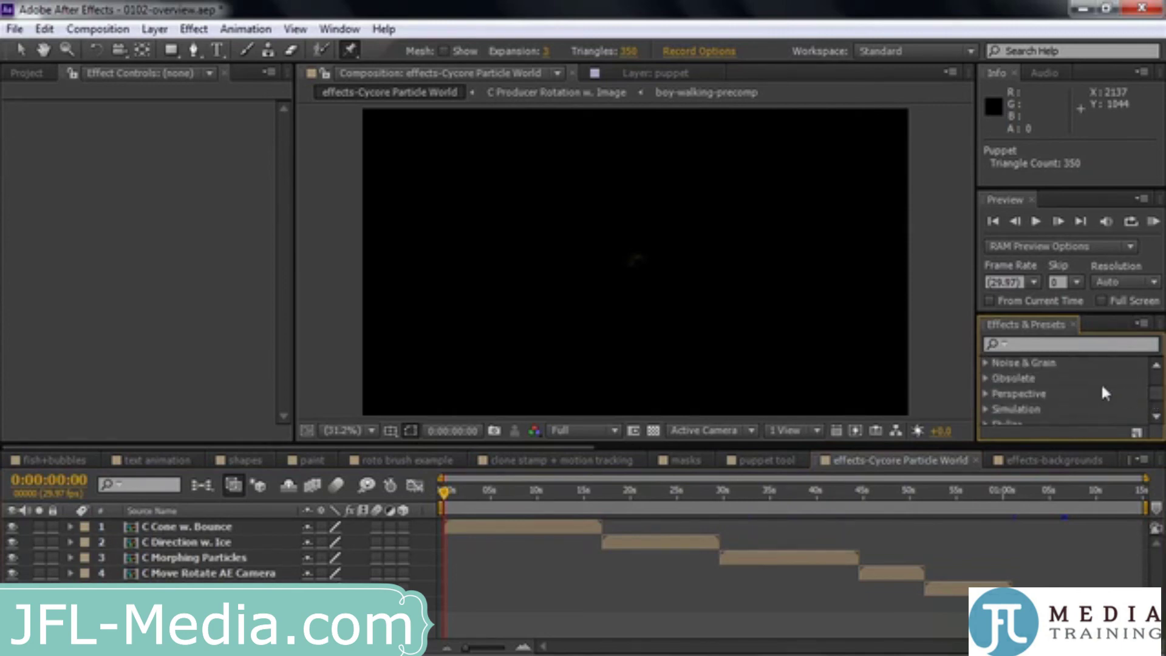
left_click(986, 363)
mouse_move(1157, 390)
left_mouse_down()
mouse_move(1159, 400)
mouse_move(1161, 387)
left_mouse_up()
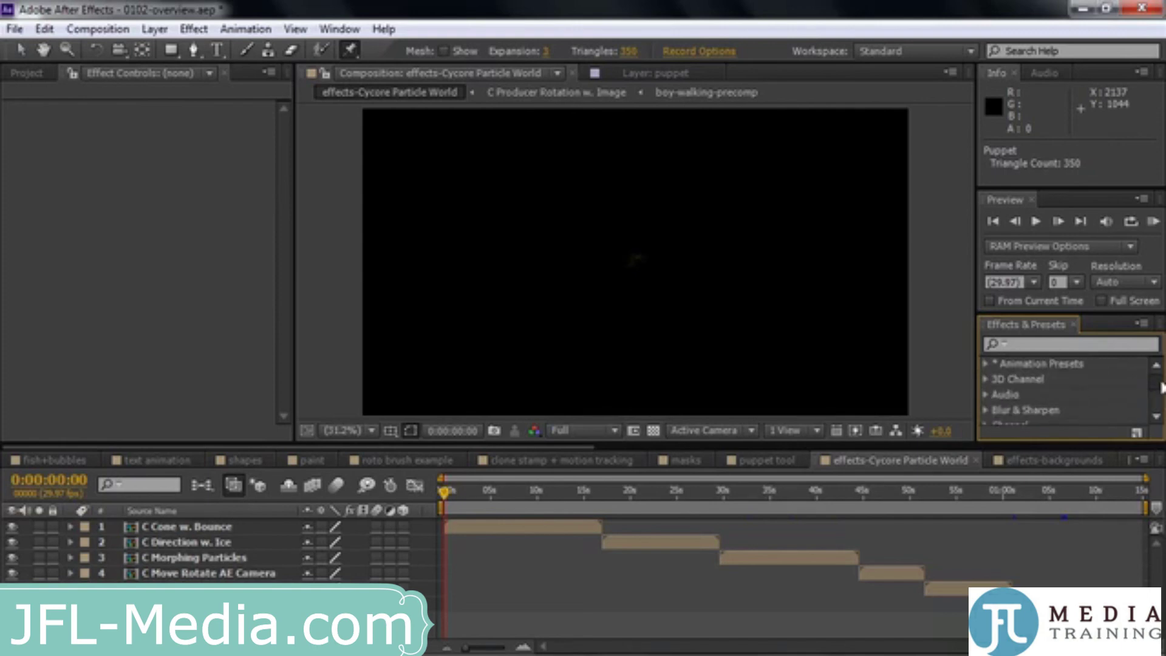